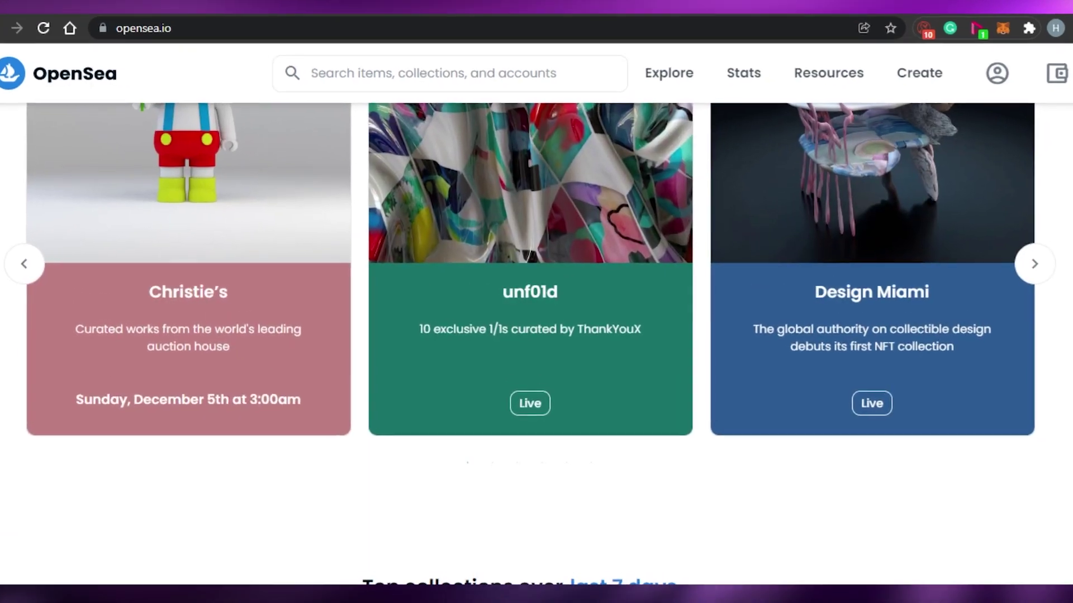
Look over the marketplace homepage, from the featured artwork through the top collections, getting-started resources, categories and Meet OpenSea video
scroll(536, 301, up, 5)
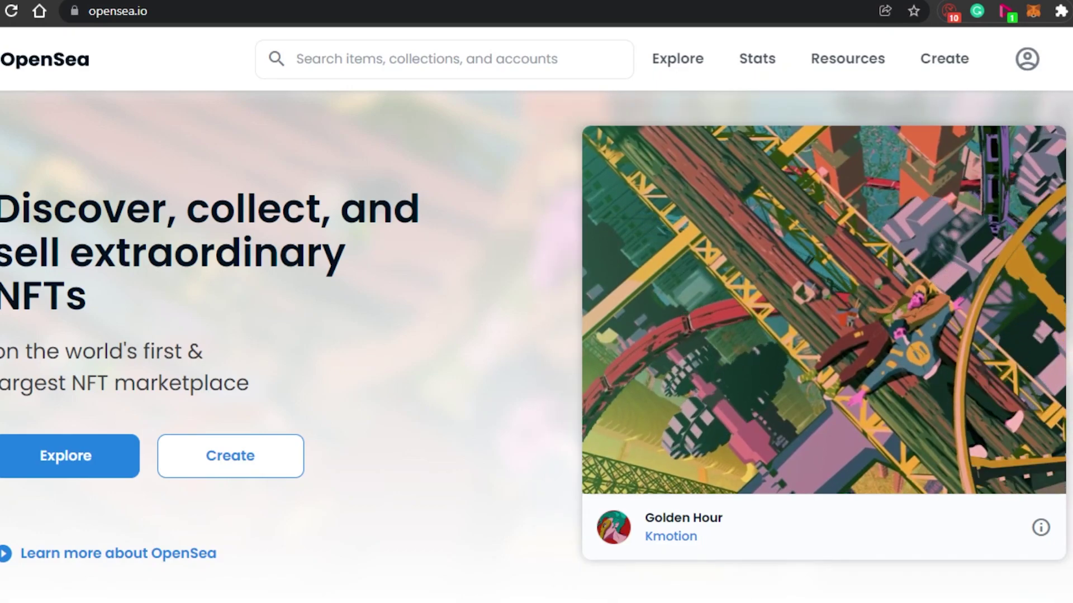
scroll(656, 221, down, 15)
scroll(536, 346, up, 7)
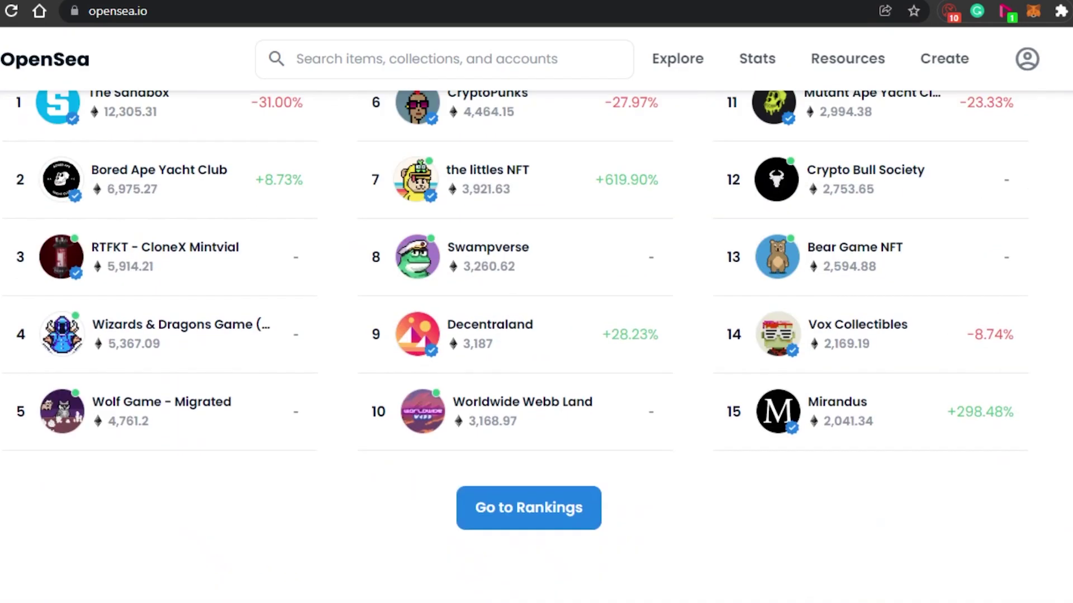
scroll(536, 346, down, 10)
scroll(536, 346, down, 12)
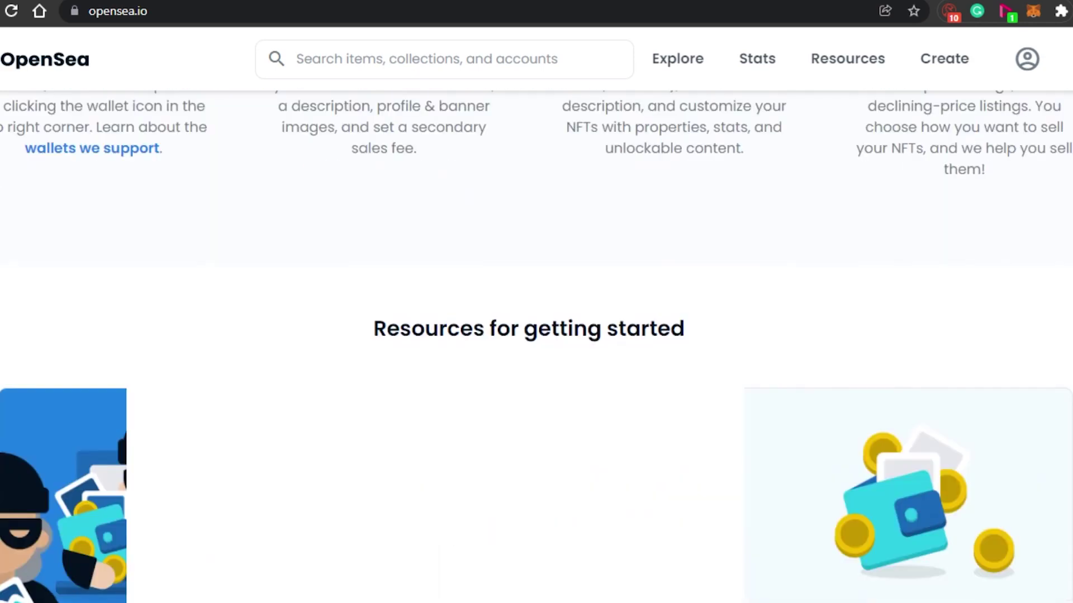
scroll(536, 346, down, 10)
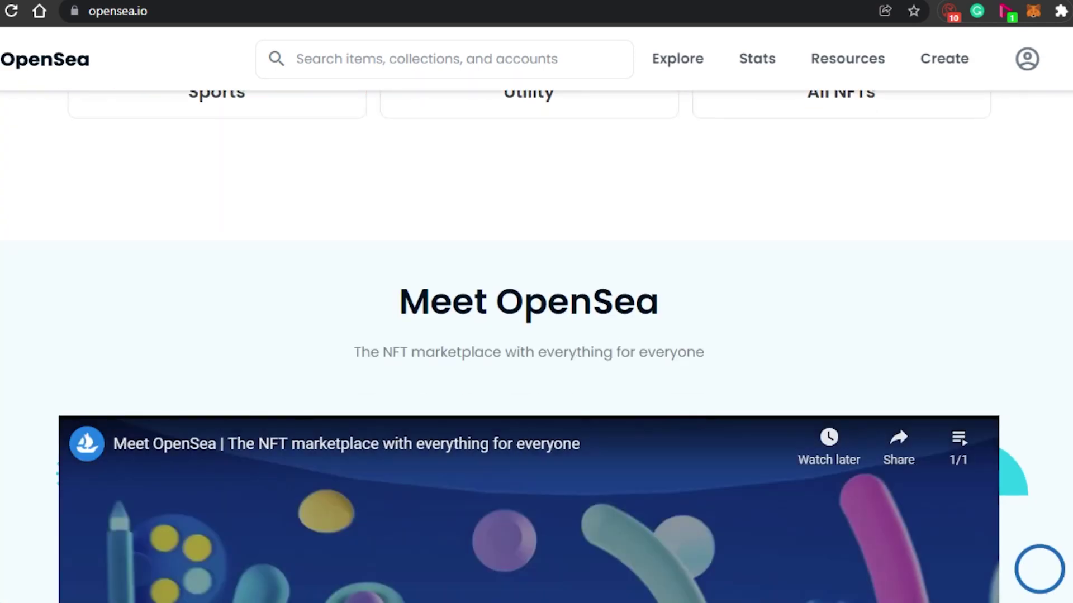
scroll(536, 347, down, 8)
scroll(537, 346, up, 20)
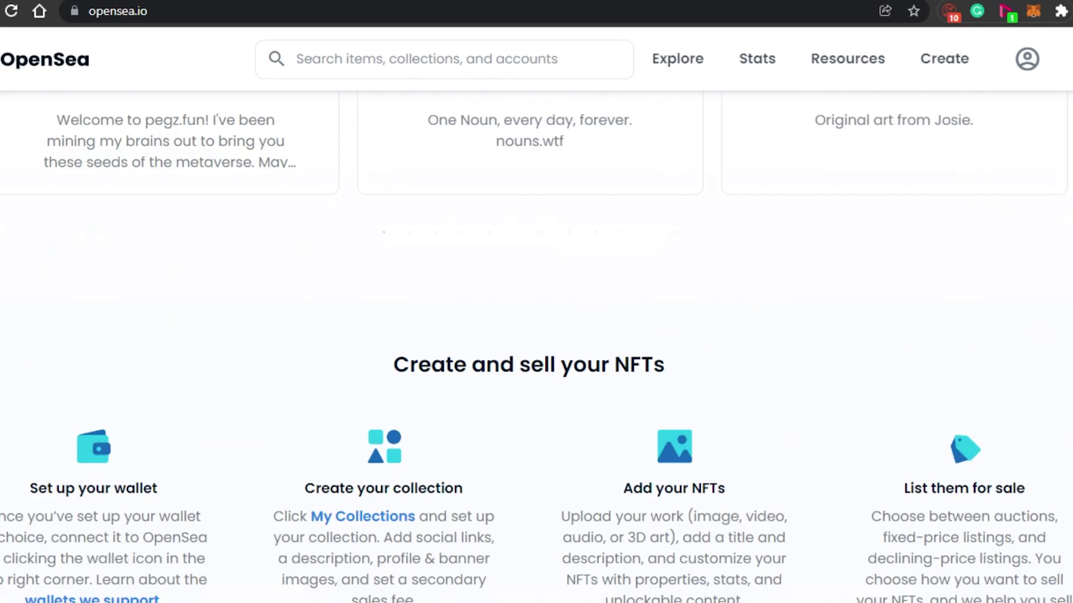
scroll(536, 346, up, 5)
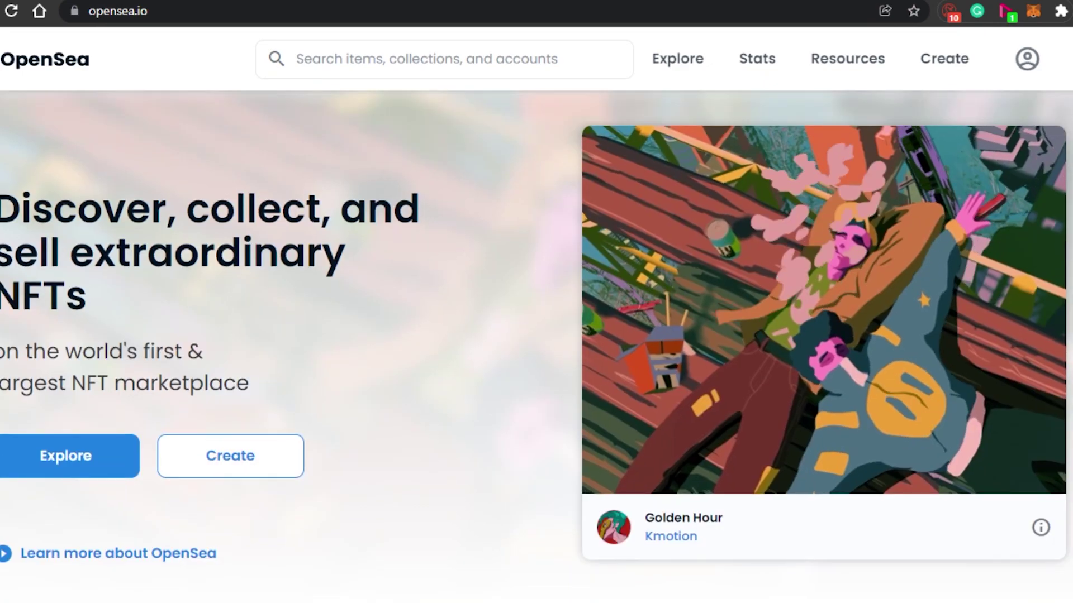
mouse_move(687, 66)
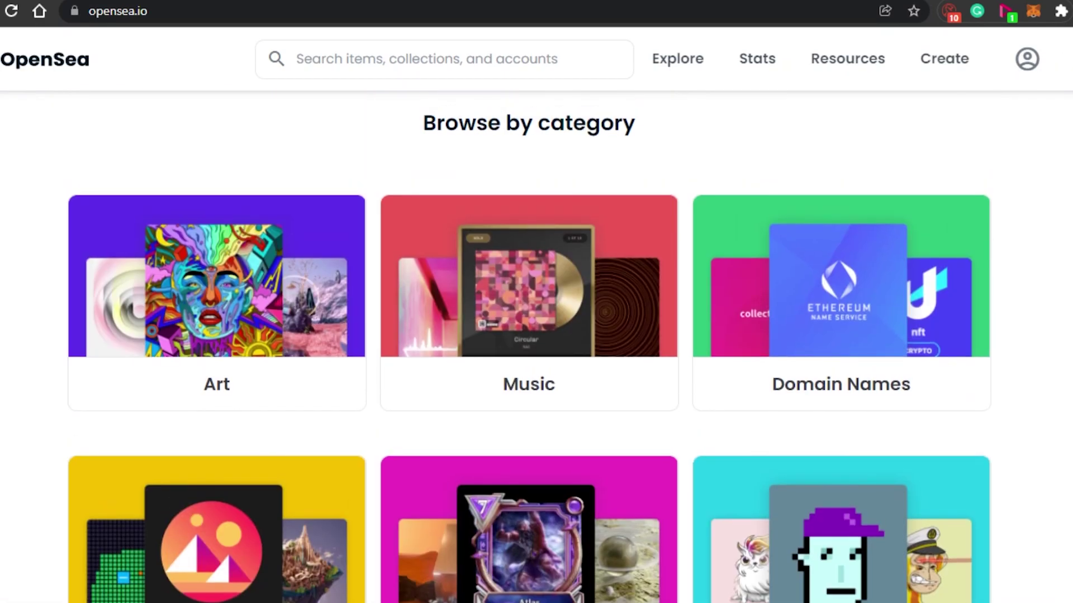
scroll(535, 328, up, 20)
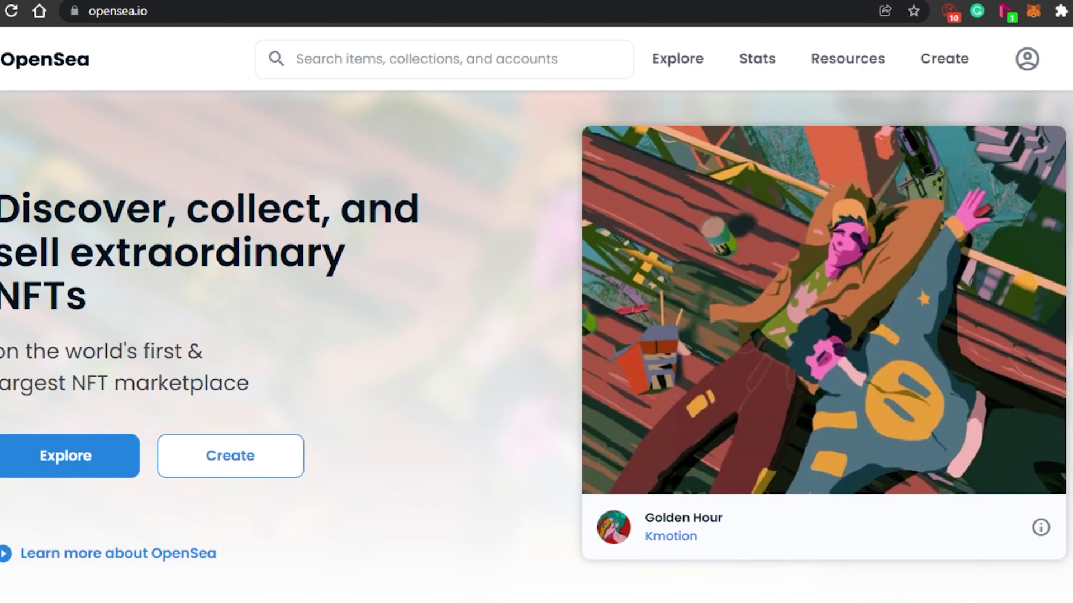
click(224, 1)
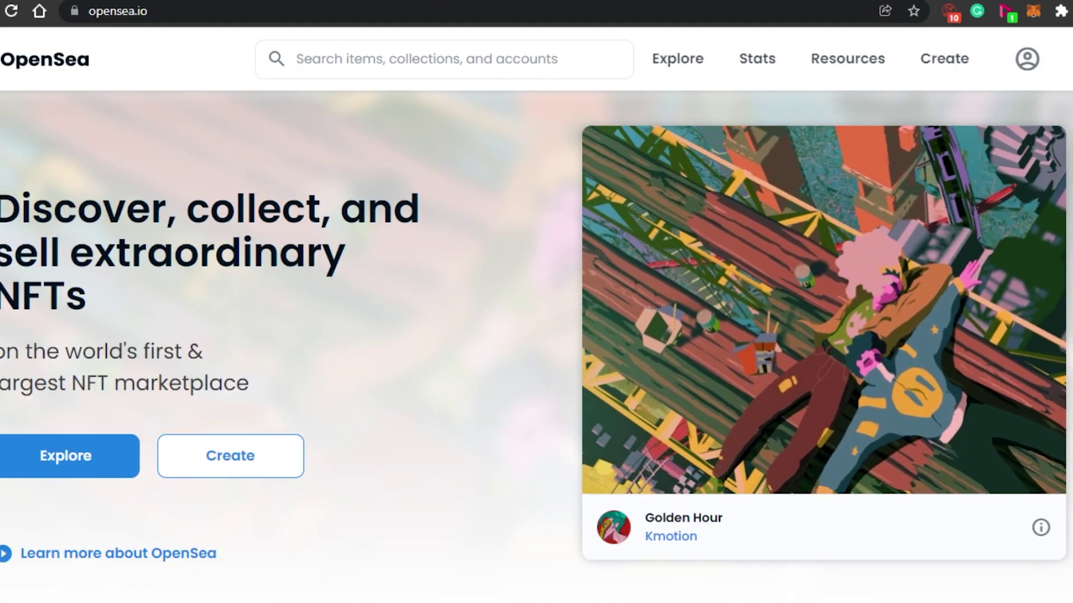
Examine the Browse by category section of the homepage, from Art, Music and Domain Names to Sports, Utility and All NFTs
scroll(1039, 95, down, 10)
scroll(536, 336, down, 15)
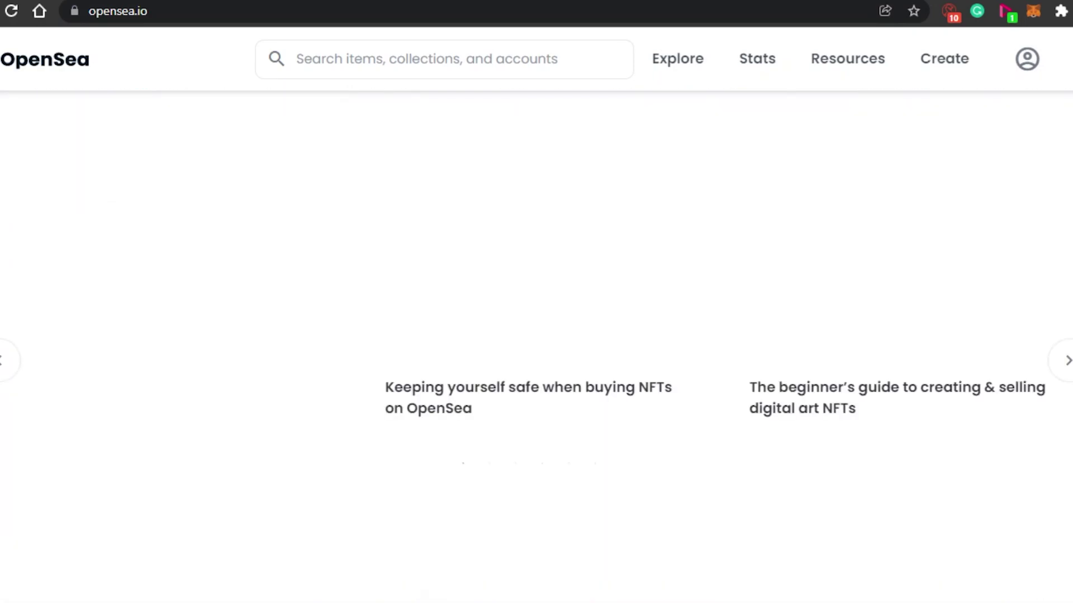
scroll(536, 335, up, 2)
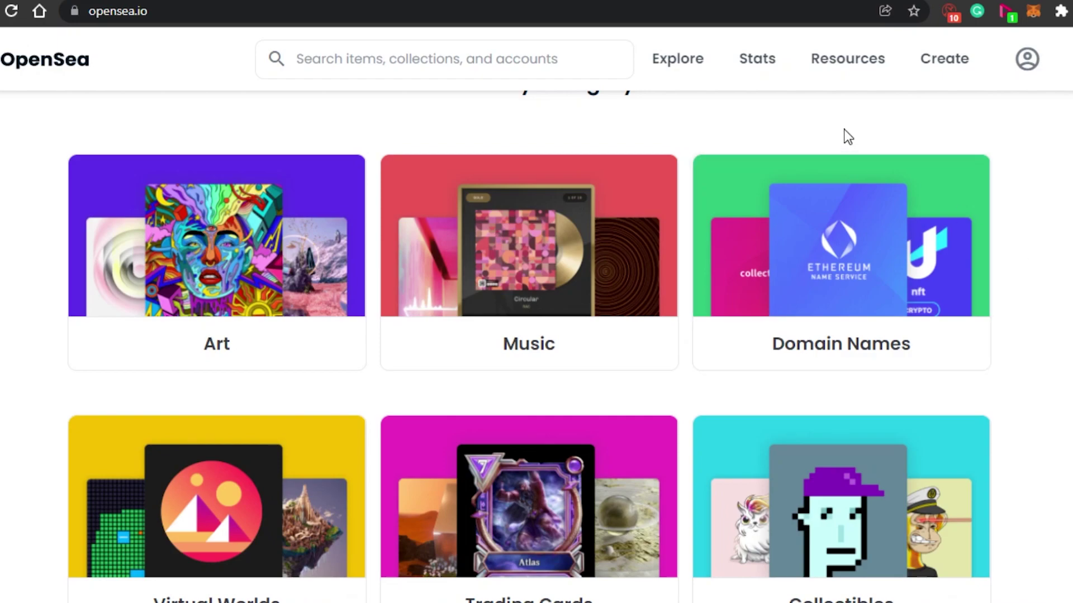
scroll(536, 335, down, 14)
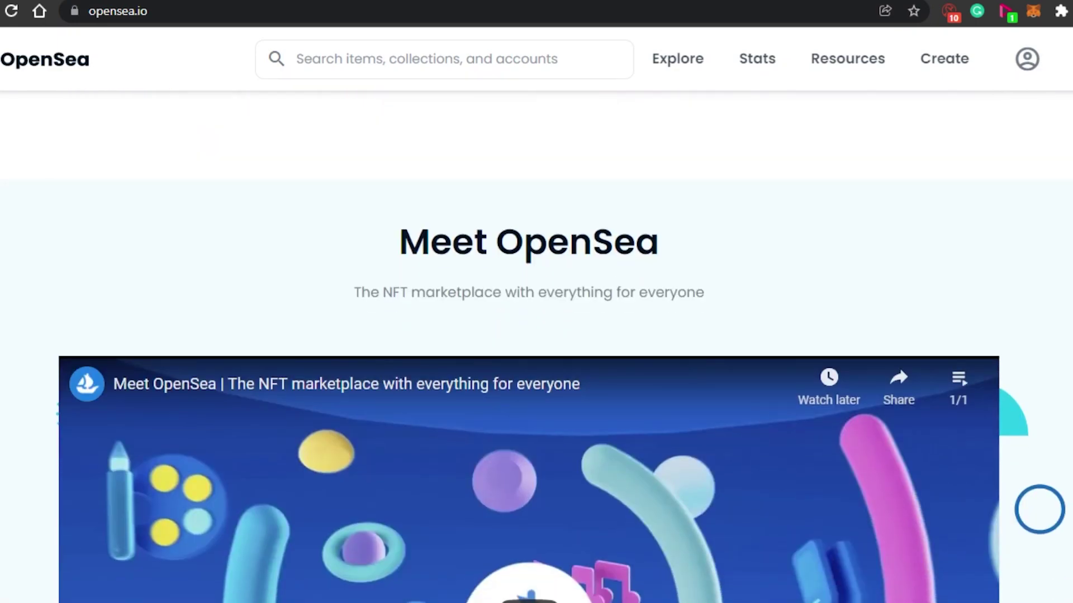
scroll(536, 335, up, 11)
scroll(536, 335, down, 4)
scroll(537, 335, up, 3)
scroll(536, 335, down, 1)
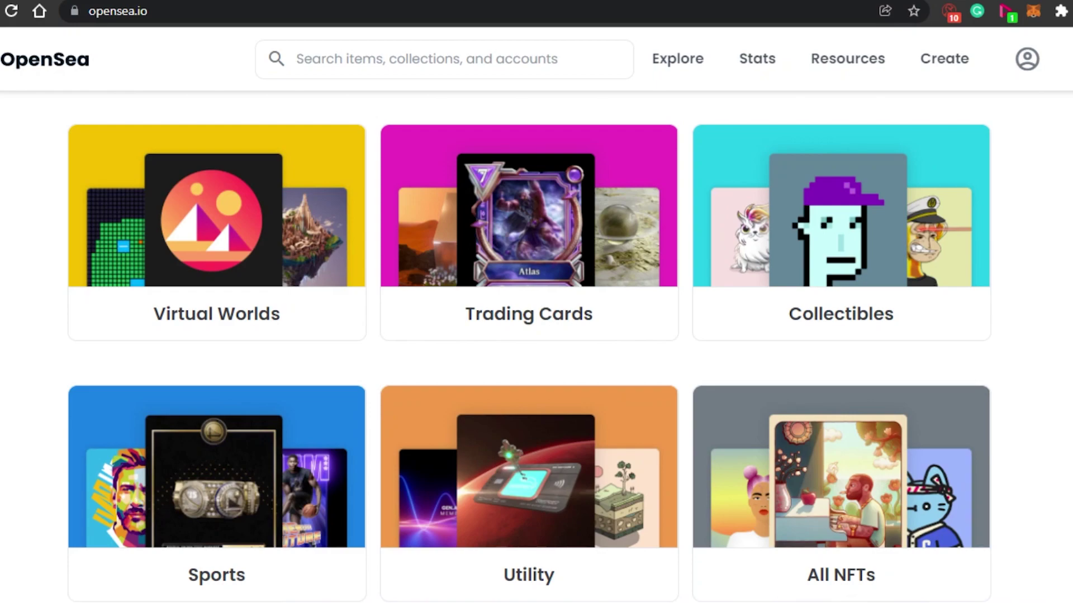
scroll(537, 336, down, 8)
scroll(536, 335, up, 20)
scroll(536, 336, up, 15)
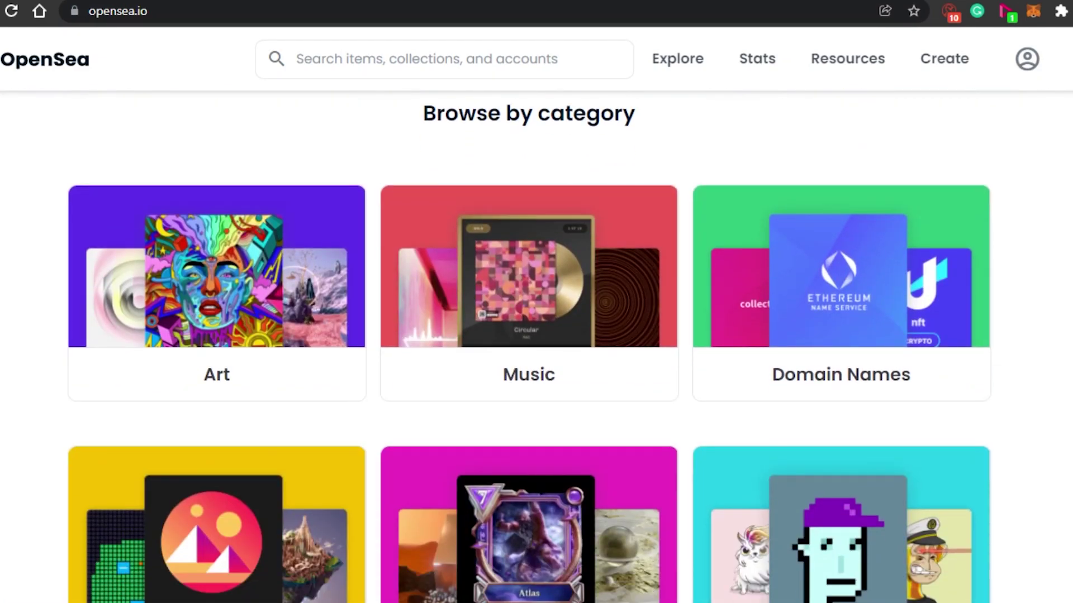
Examine the homepage's trending creator collections and the top collections ranking, then return to the featured artwork
scroll(537, 335, up, 5)
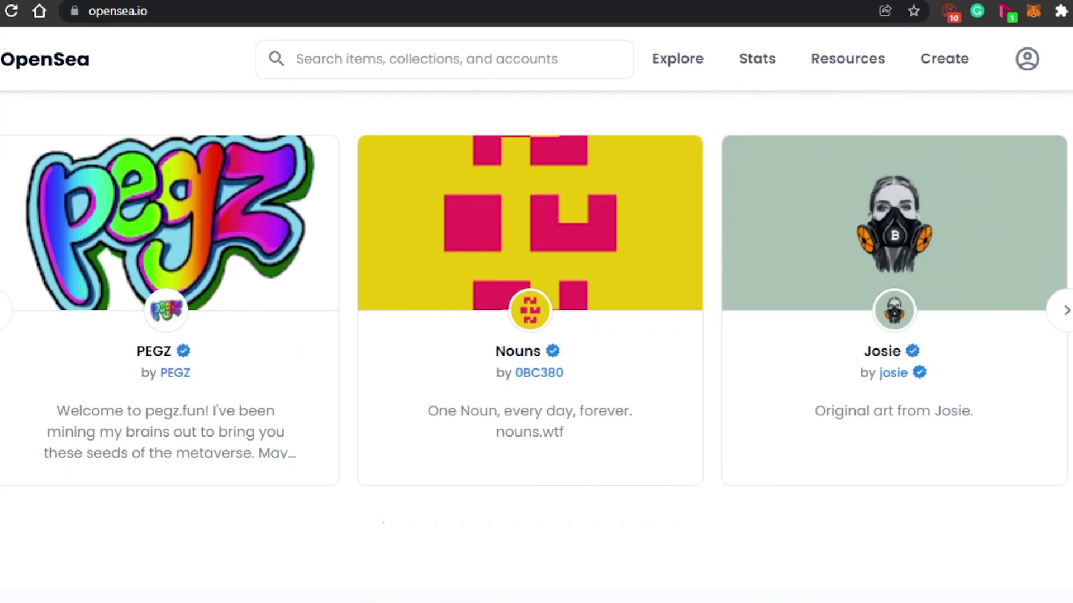
scroll(536, 335, up, 12)
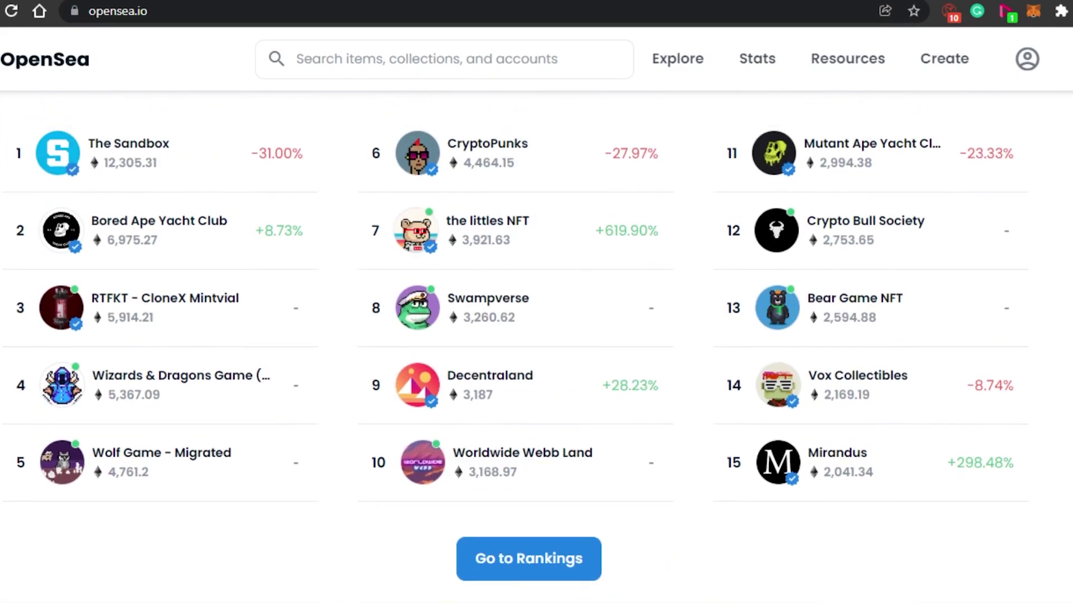
scroll(536, 335, down, 5)
scroll(536, 335, up, 1)
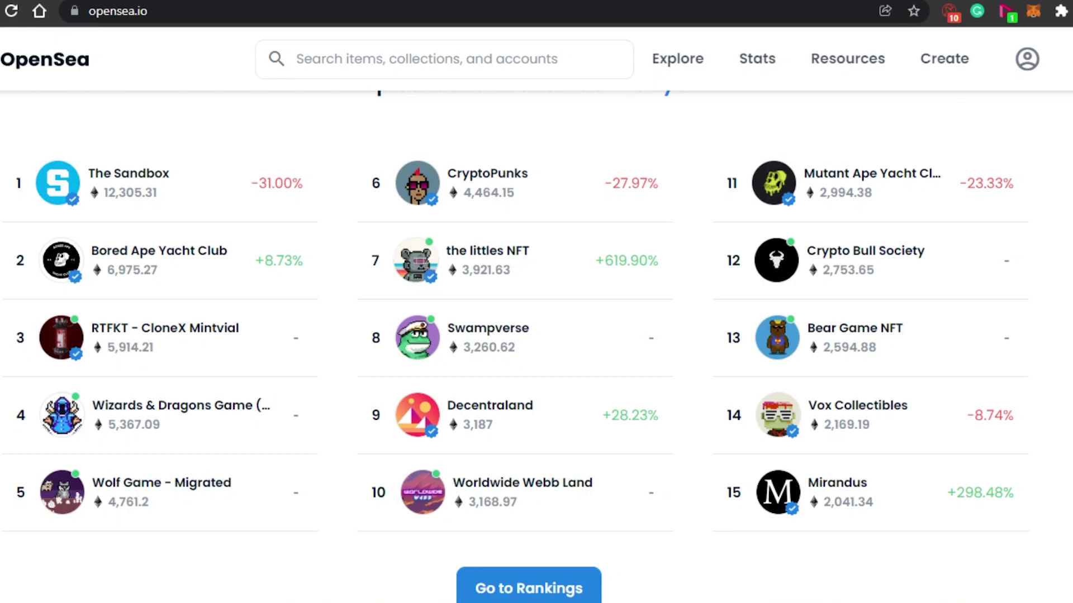
scroll(536, 335, up, 10)
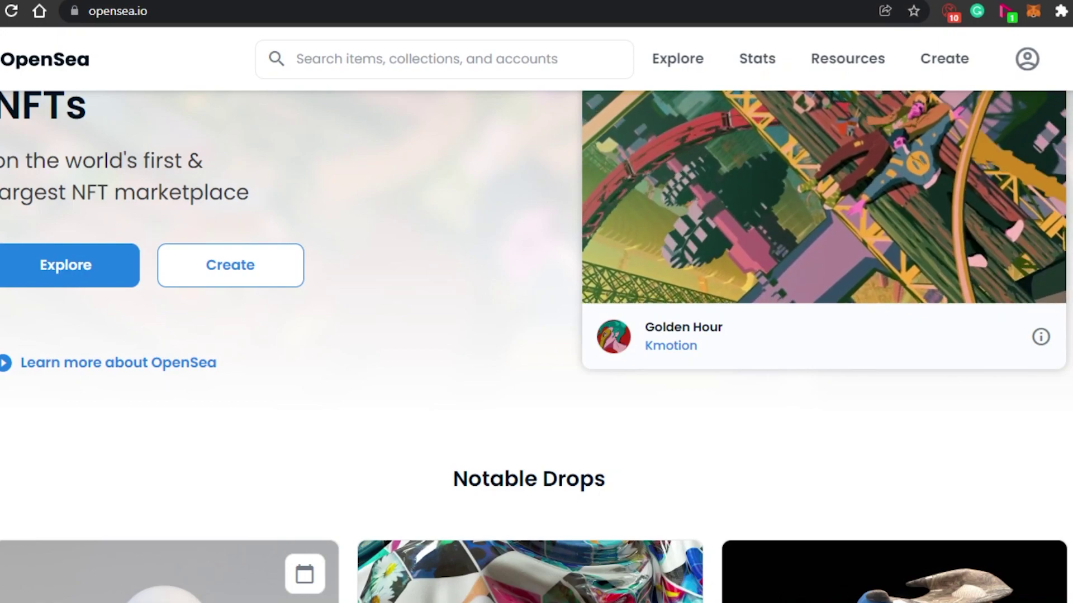
scroll(537, 347, up, 3)
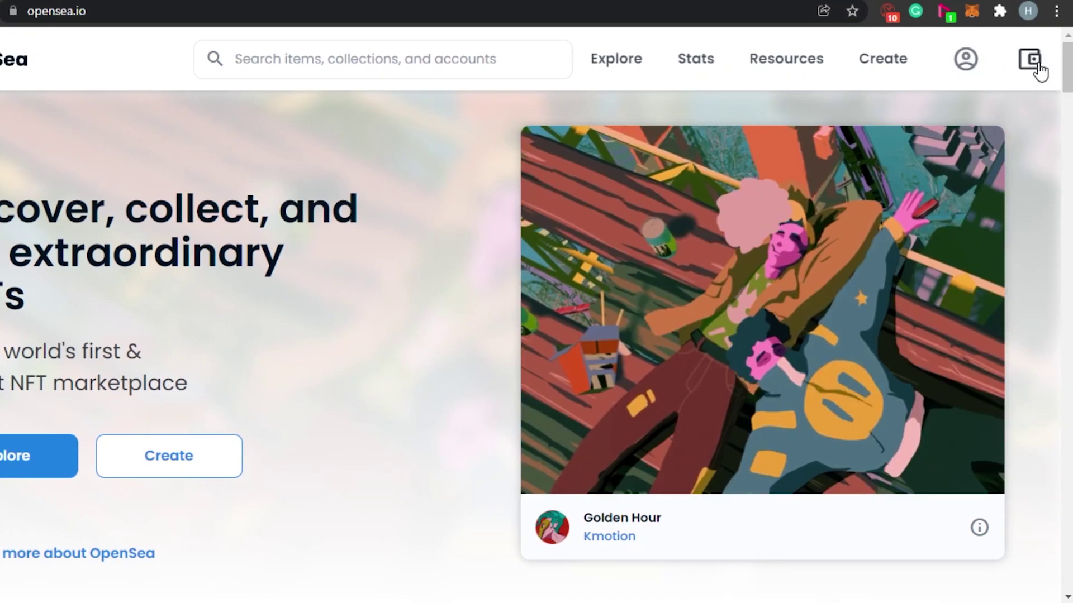
Connect the MetaMask wallet to the marketplace account
click(1039, 68)
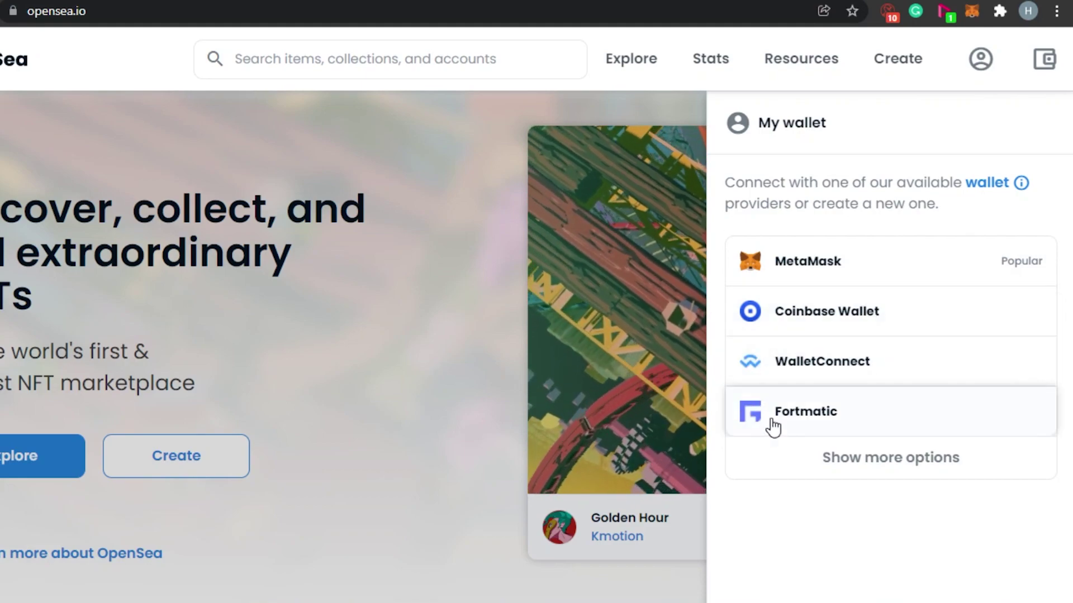
click(899, 68)
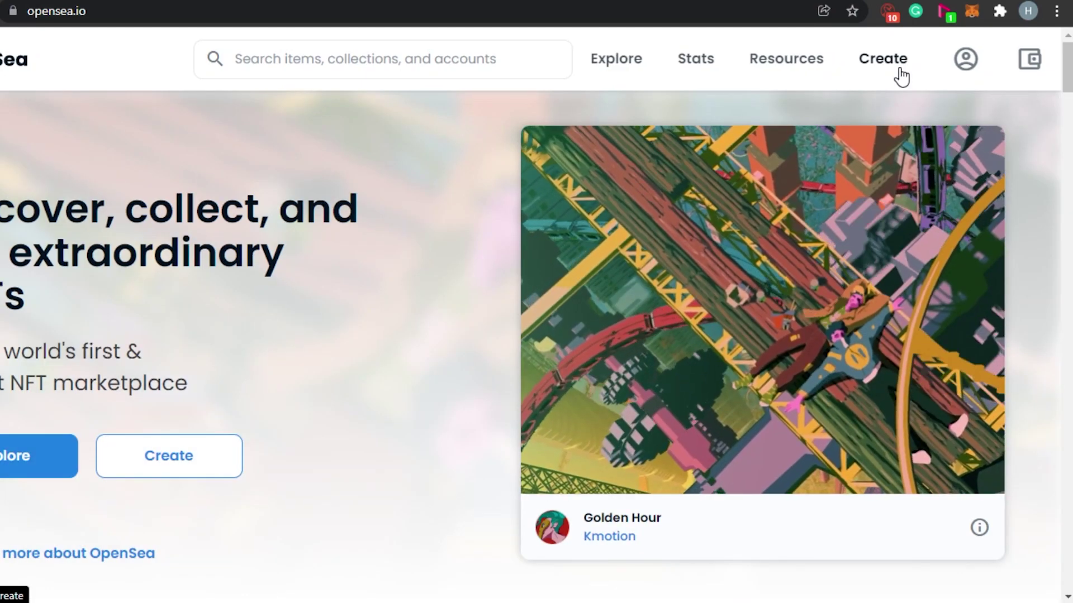
click(1016, 67)
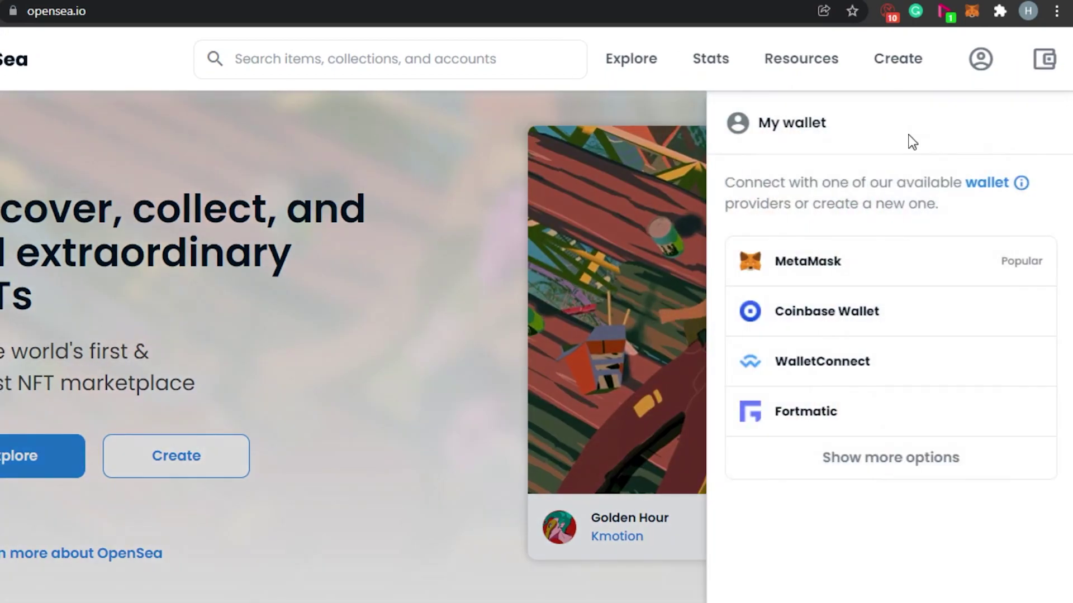
click(811, 273)
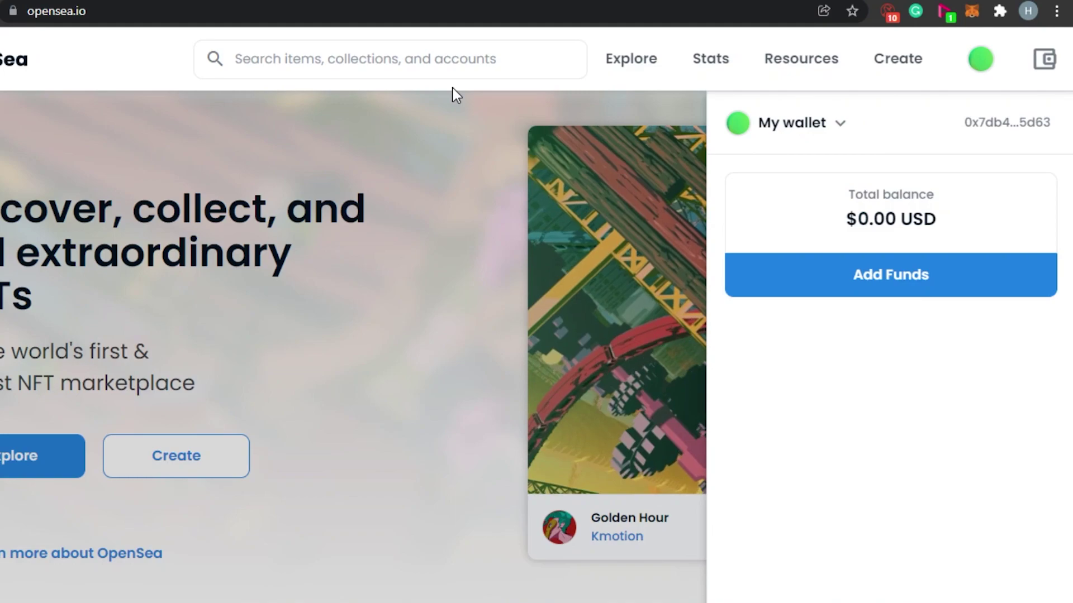
Dismiss the wallet details and open the form for creating a new item
click(431, 120)
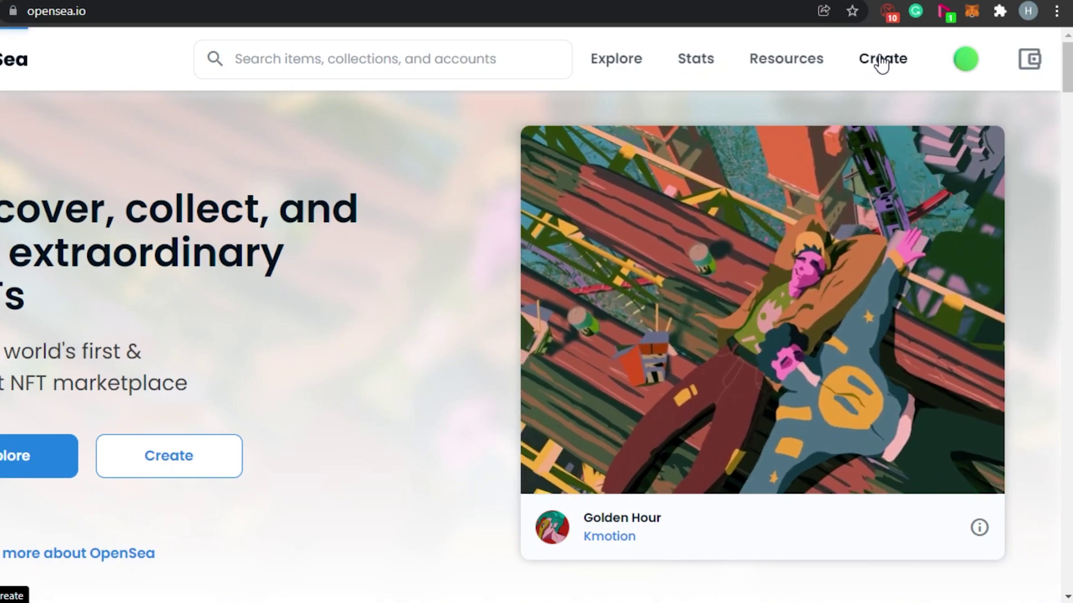
click(879, 62)
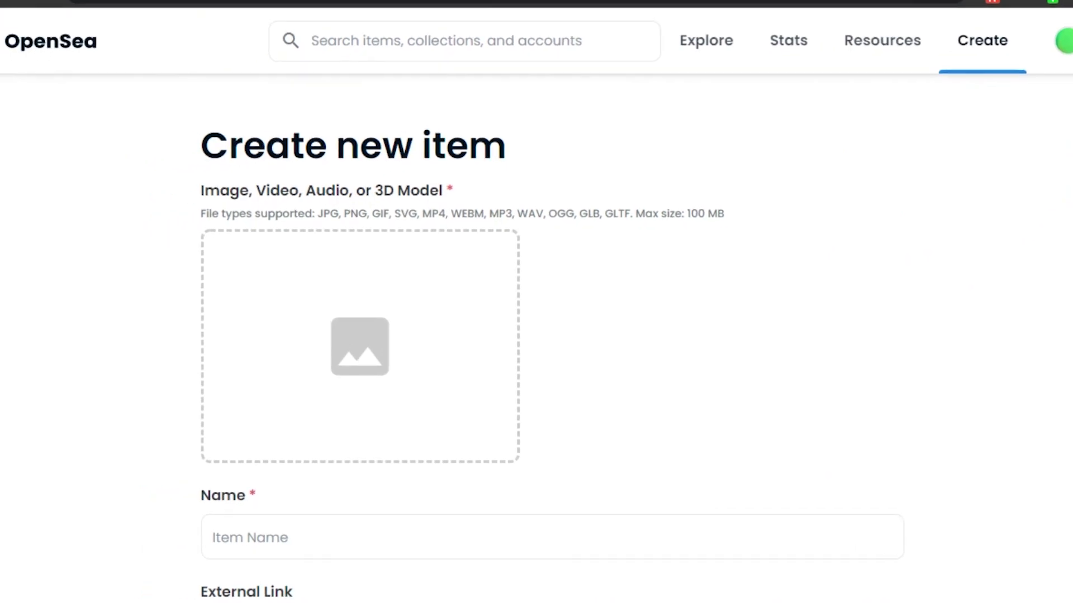
Review the fields of the Create new item form, from the media upload to the supply, blockchain and freeze metadata settings
scroll(551, 358, down, 10)
scroll(551, 358, up, 10)
scroll(551, 358, down, 10)
scroll(551, 358, up, 5)
scroll(551, 357, down, 10)
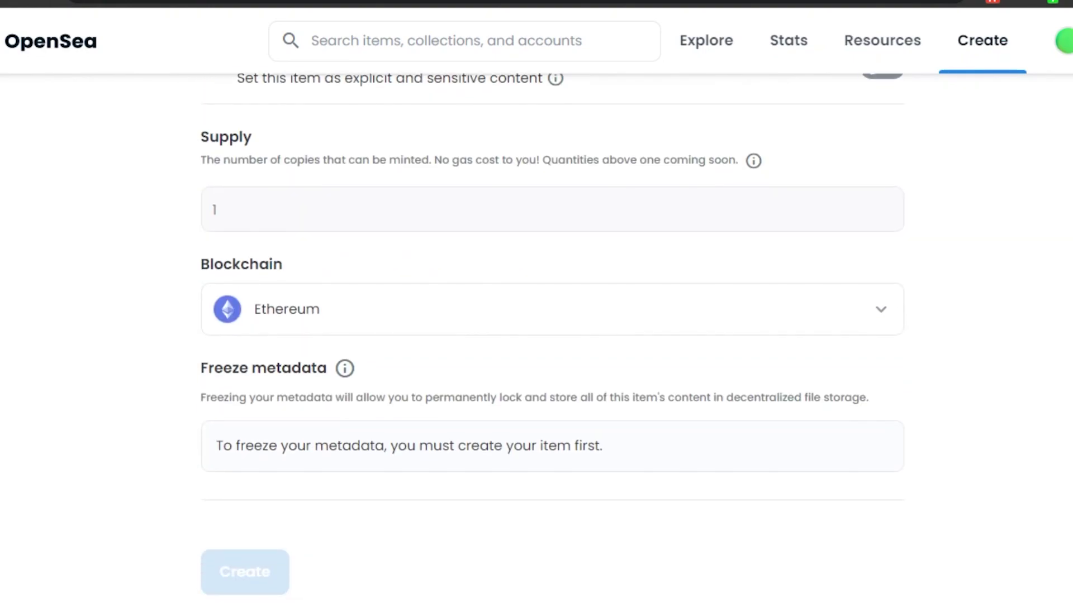
scroll(551, 358, up, 10)
scroll(552, 357, down, 5)
scroll(551, 357, down, 3)
scroll(551, 358, up, 10)
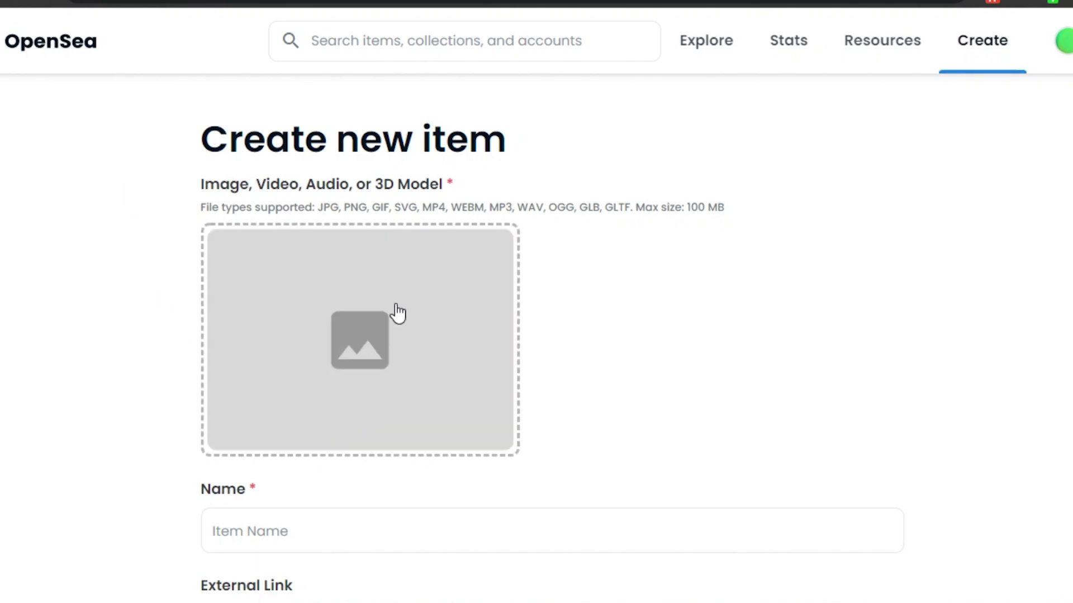
Upload the PNG image "Untitled design (1)" from the Downloads folder as the new item's media file
click(347, 373)
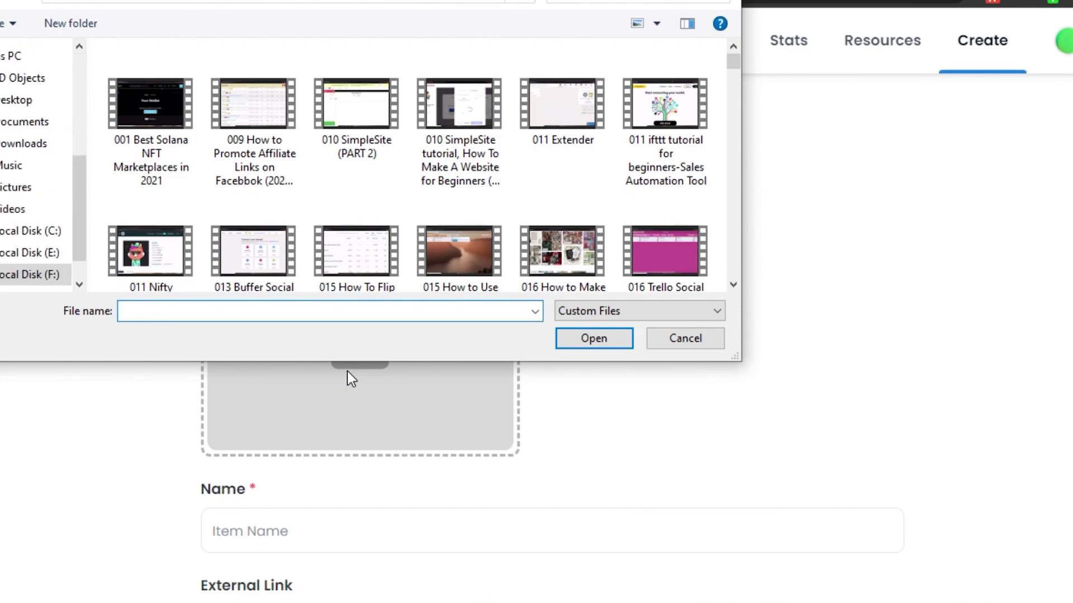
drag(78, 198, 75, 135)
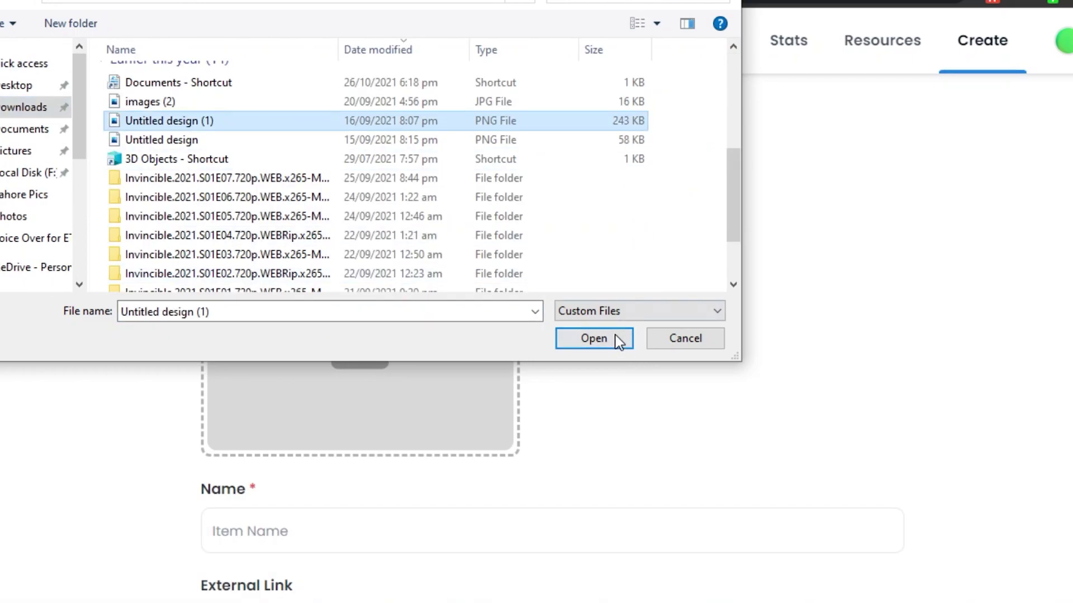
click(617, 339)
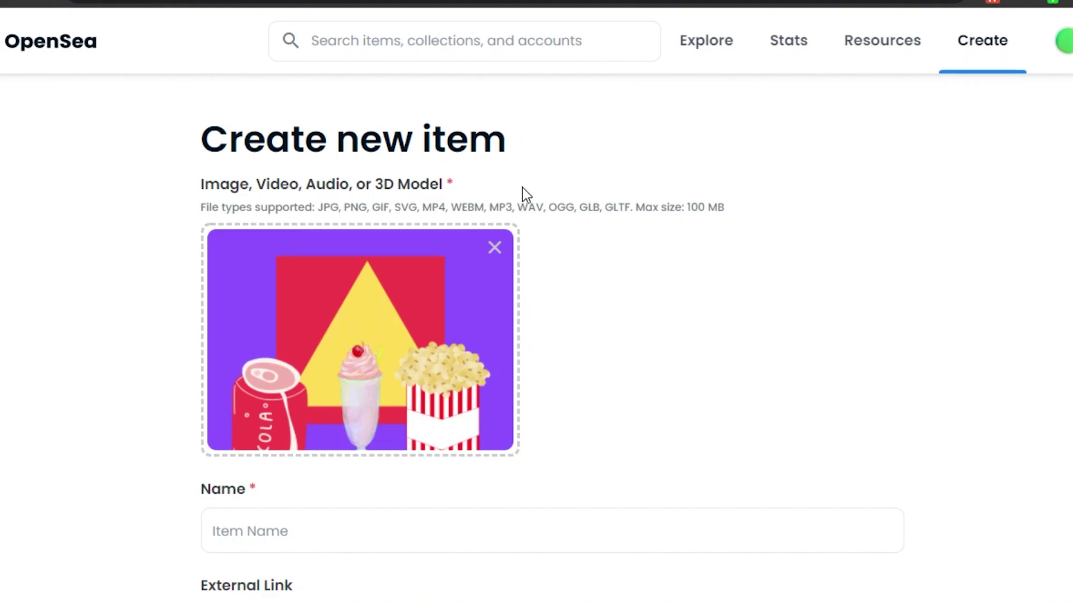
Name the new item "crypto food"
scroll(536, 335, down, 10)
scroll(537, 335, up, 10)
scroll(536, 335, down, 2)
scroll(536, 335, up, 1)
scroll(537, 335, down, 2)
scroll(536, 335, up, 3)
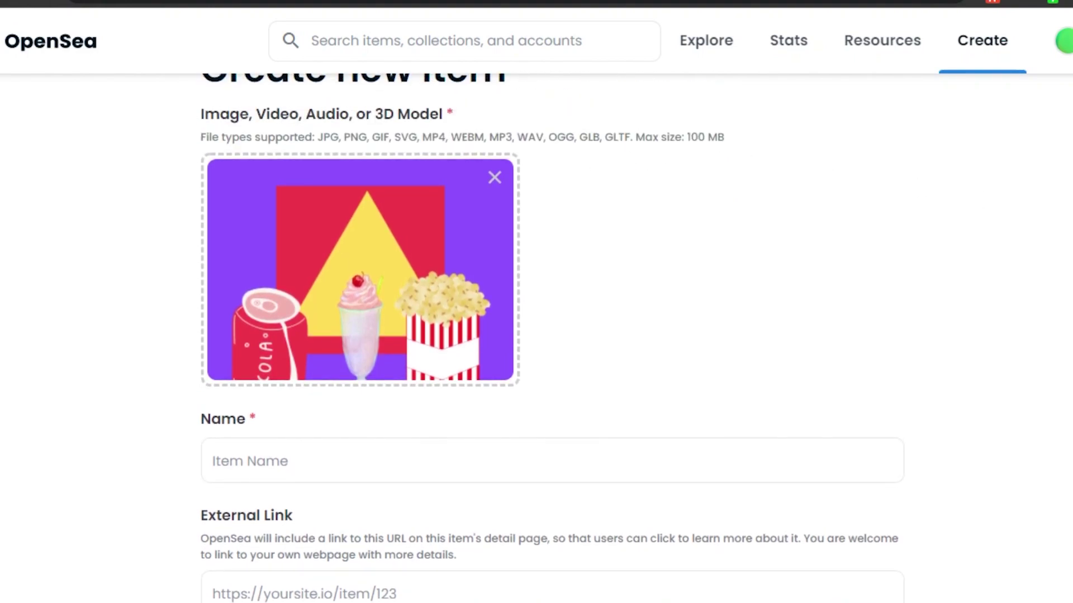
scroll(536, 335, down, 4)
scroll(536, 336, up, 5)
scroll(536, 335, down, 5)
click(272, 159)
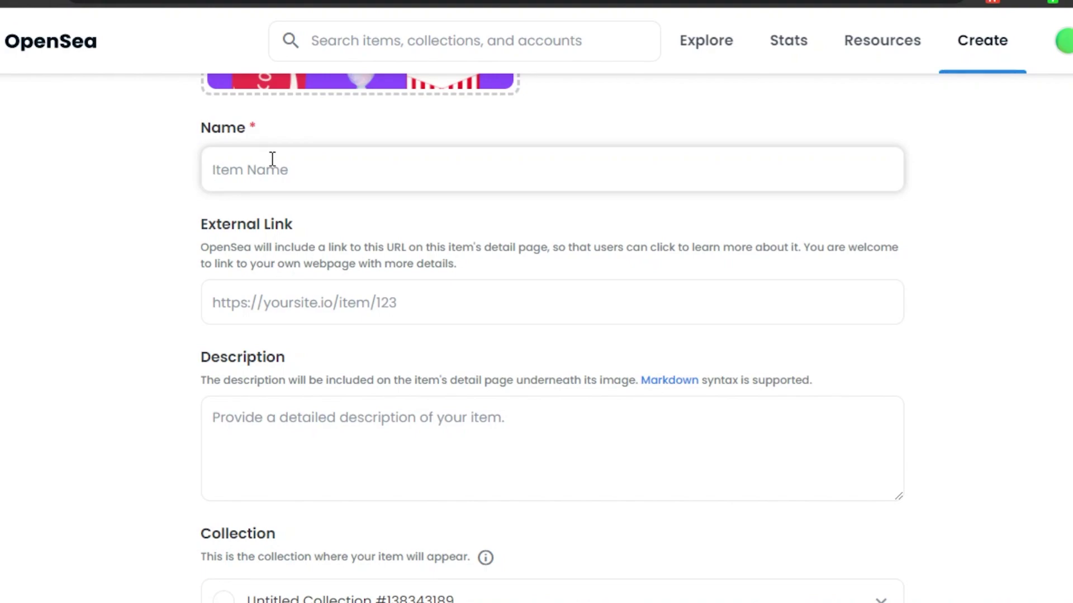
text(c)
scroll(754, 132, up, 5)
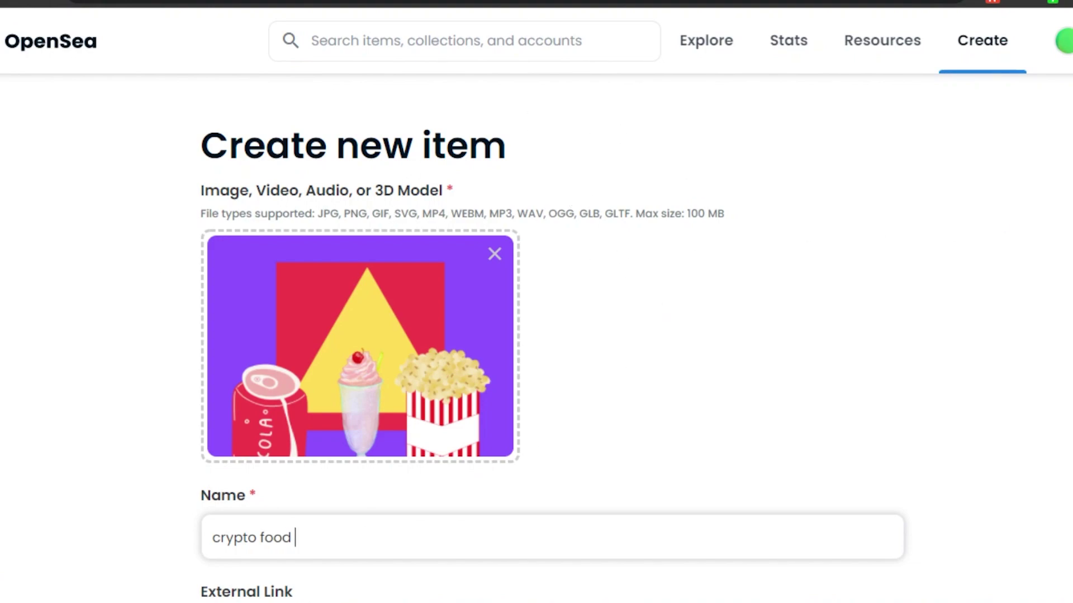
Enter "description..." as the item's description, correcting the misspelled word
scroll(553, 335, down, 8)
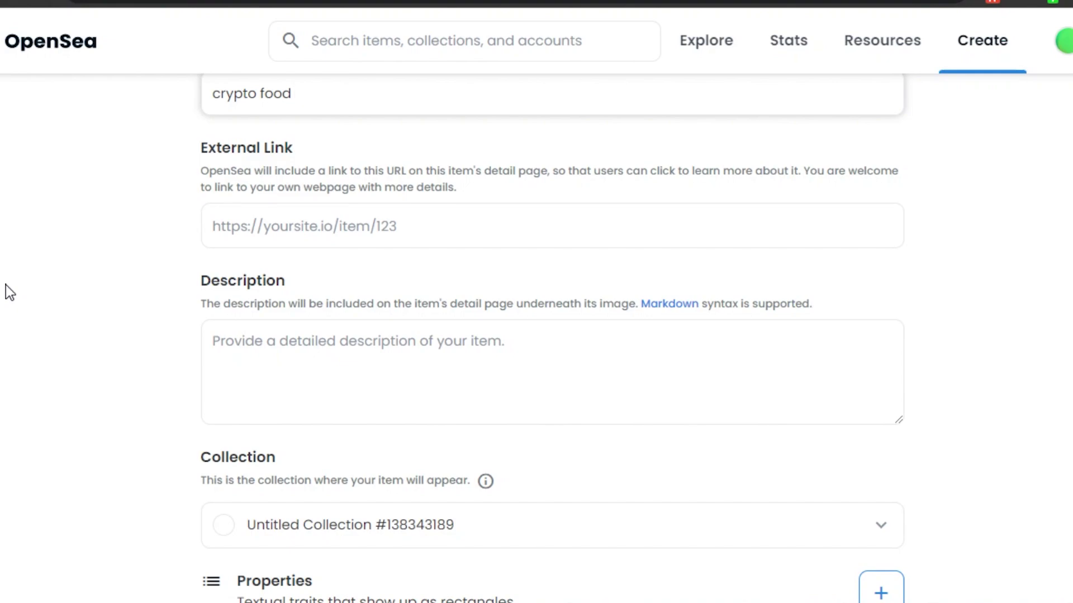
click(300, 354)
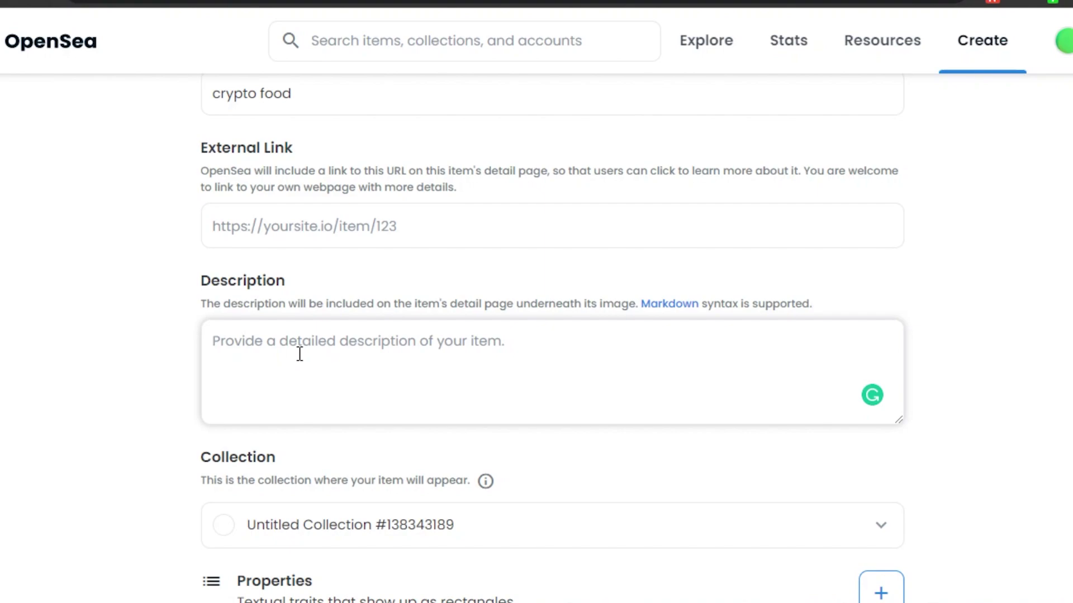
text(decription...)
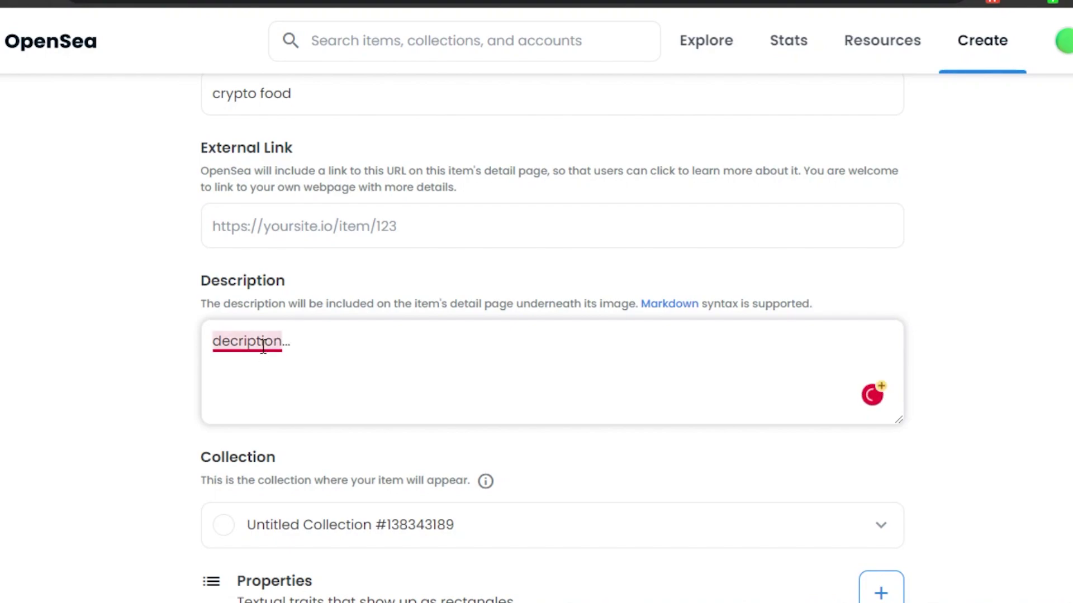
mouse_move(261, 343)
click(261, 378)
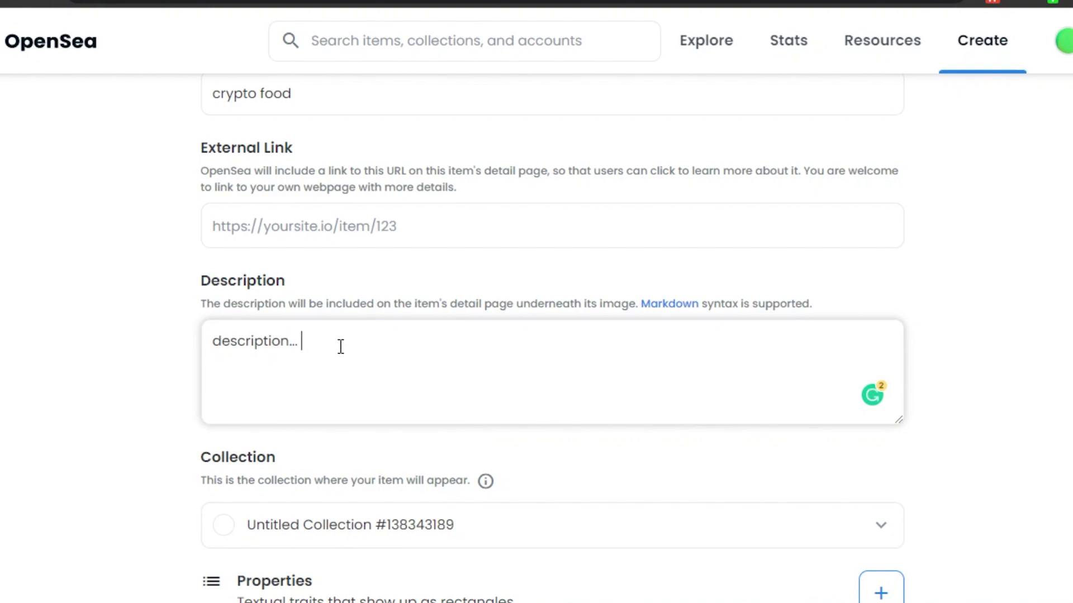
Review the item form from the uploaded image and name down to the collection, traits and content options
scroll(552, 335, down, 6)
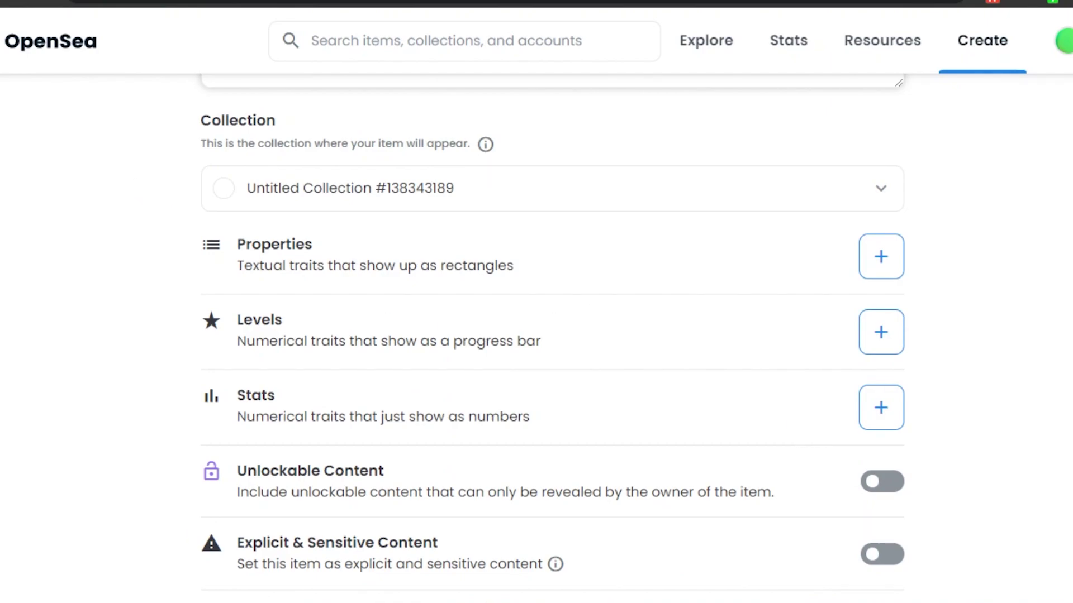
scroll(552, 335, up, 10)
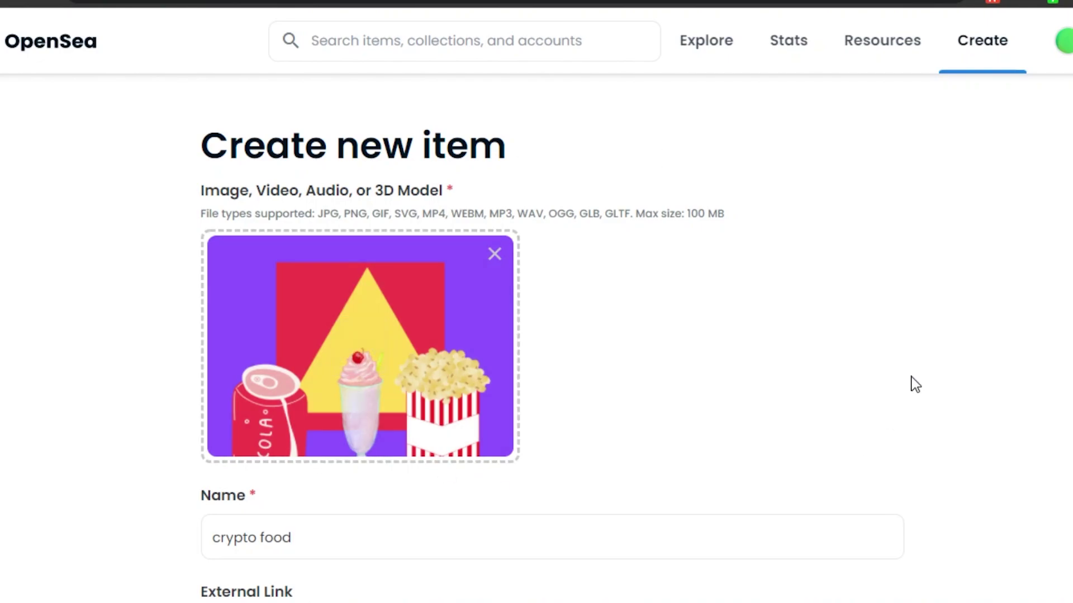
scroll(552, 336, down, 10)
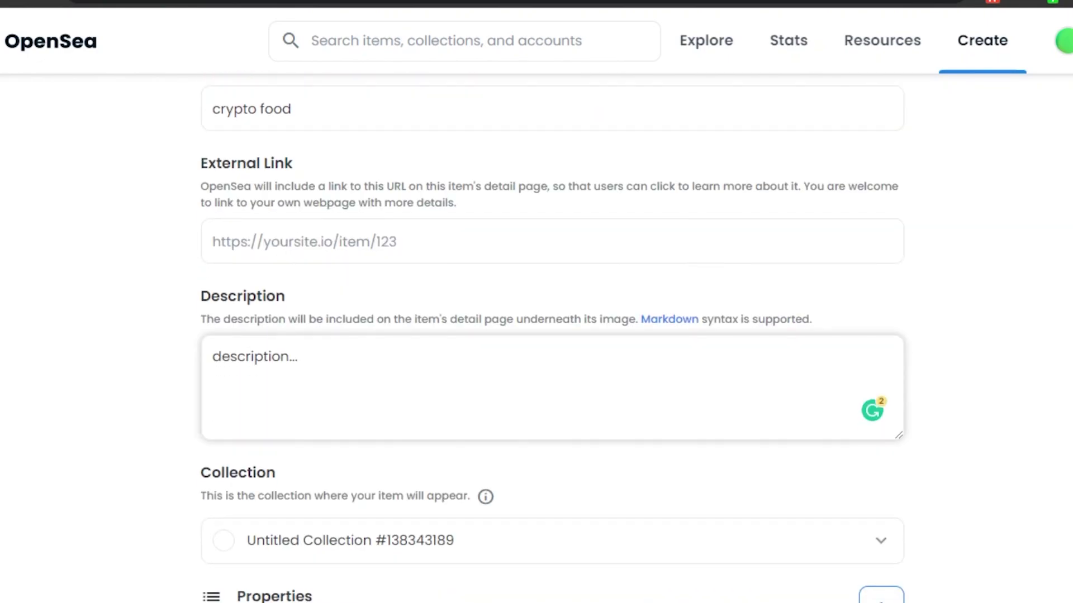
scroll(552, 335, up, 8)
scroll(552, 335, down, 10)
scroll(552, 336, up, 1)
scroll(157, 432, up, 10)
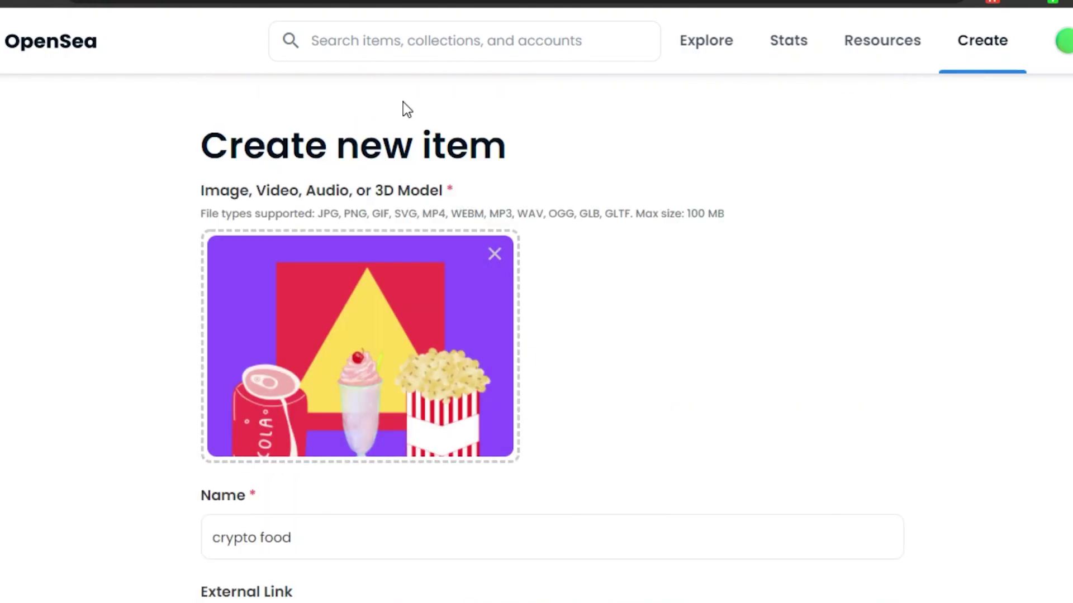
scroll(552, 336, down, 10)
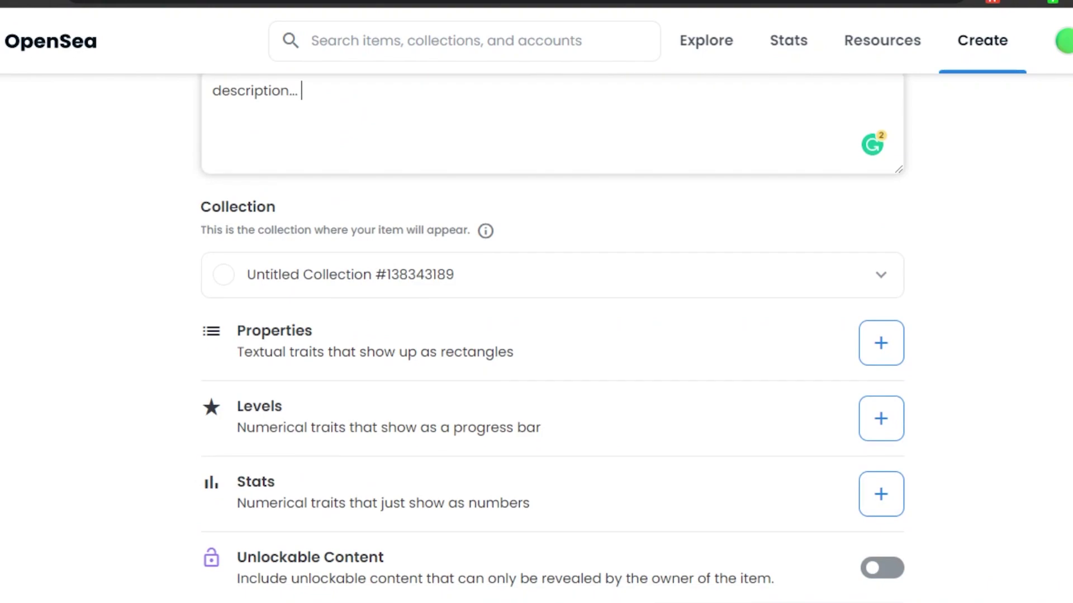
Choose the untitled collection as the collection where the item will appear
scroll(552, 335, up, 3)
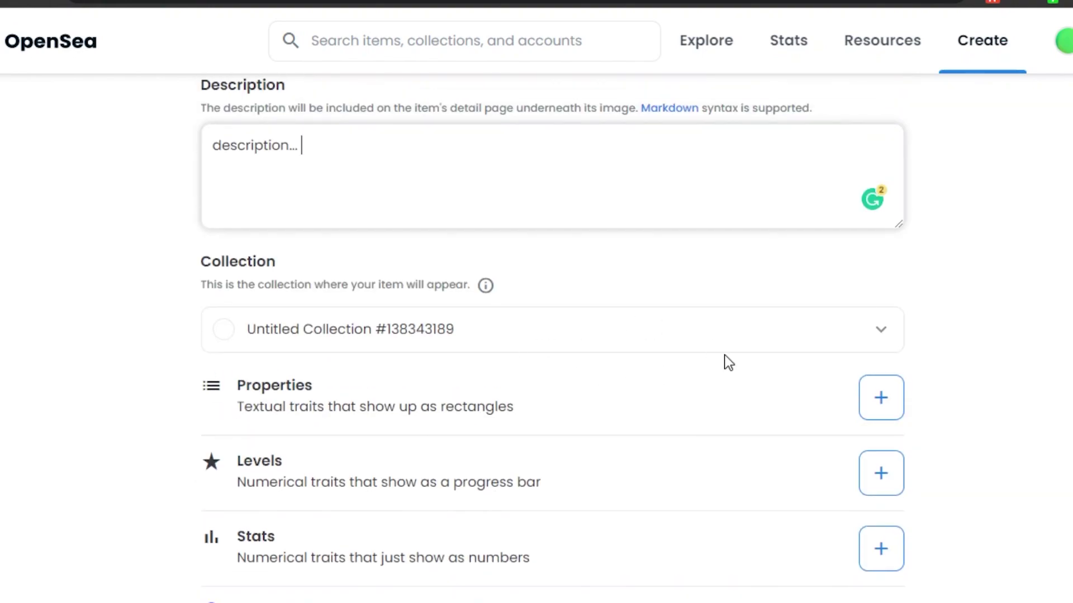
click(875, 338)
click(448, 390)
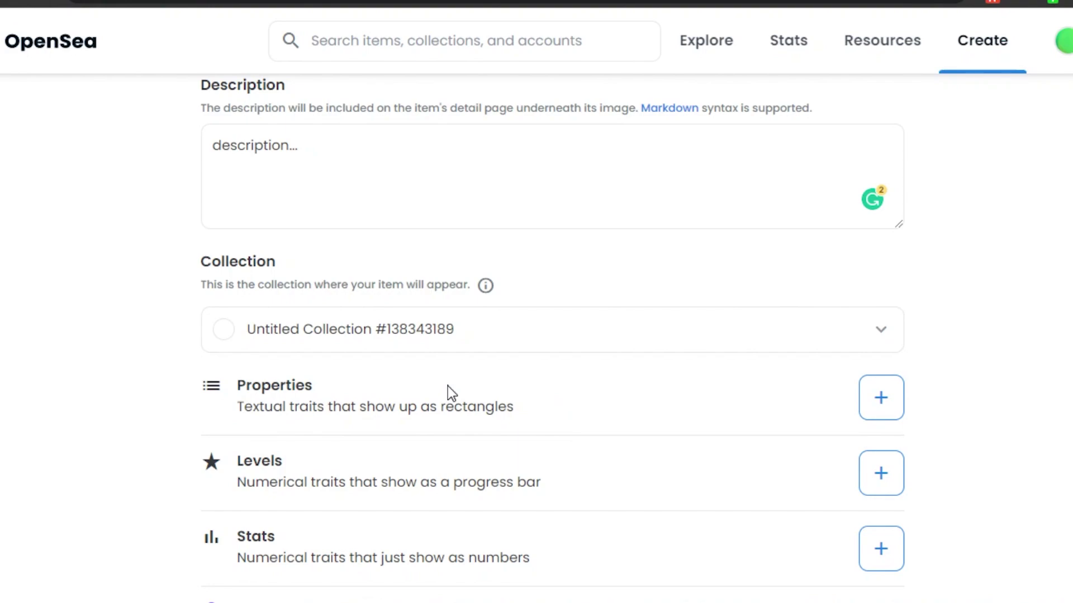
Look over the form's sections and the type and name fields for adding properties, leaving them empty
scroll(552, 335, up, 10)
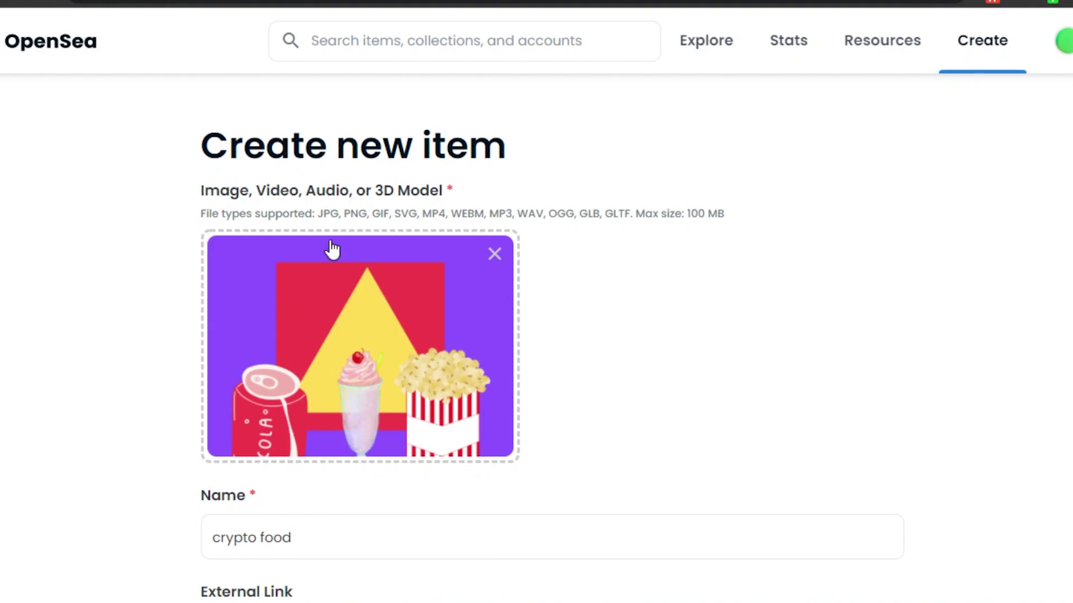
scroll(537, 335, down, 10)
scroll(536, 335, down, 3)
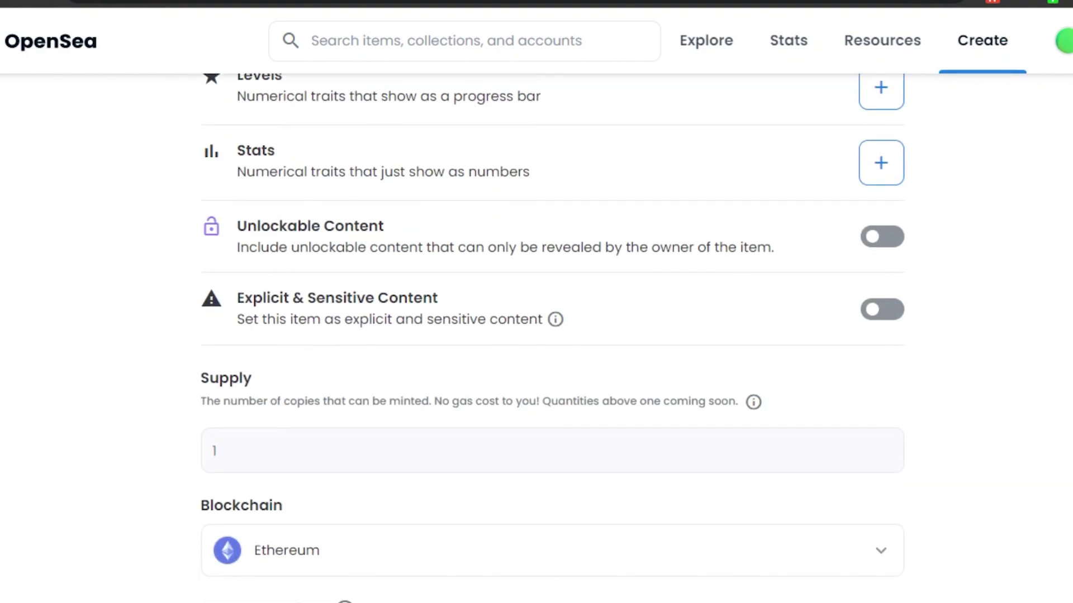
scroll(537, 335, up, 8)
scroll(445, 371, down, 3)
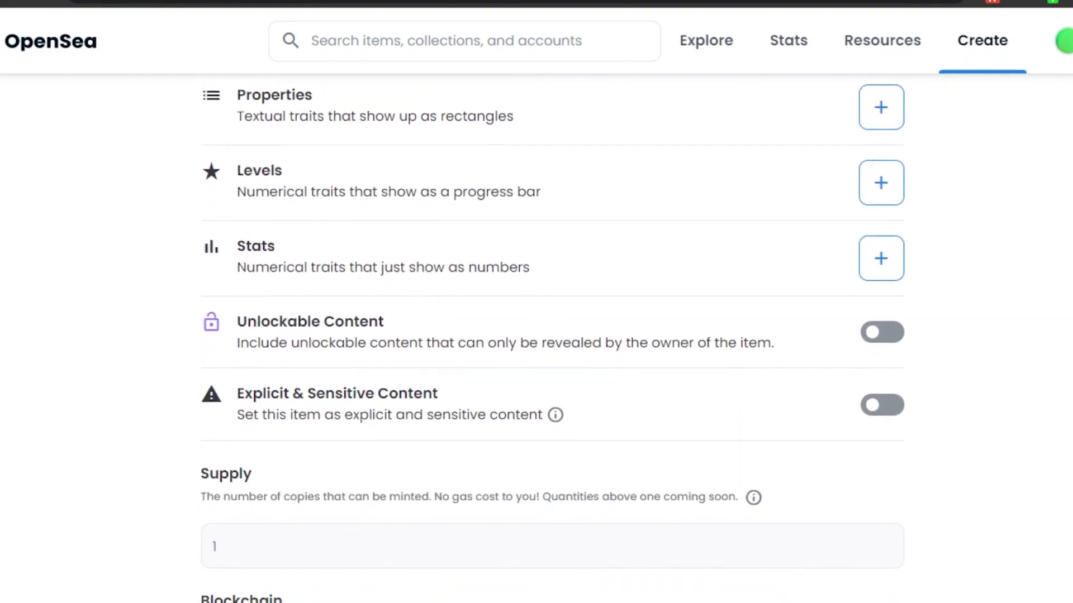
scroll(446, 372, up, 2)
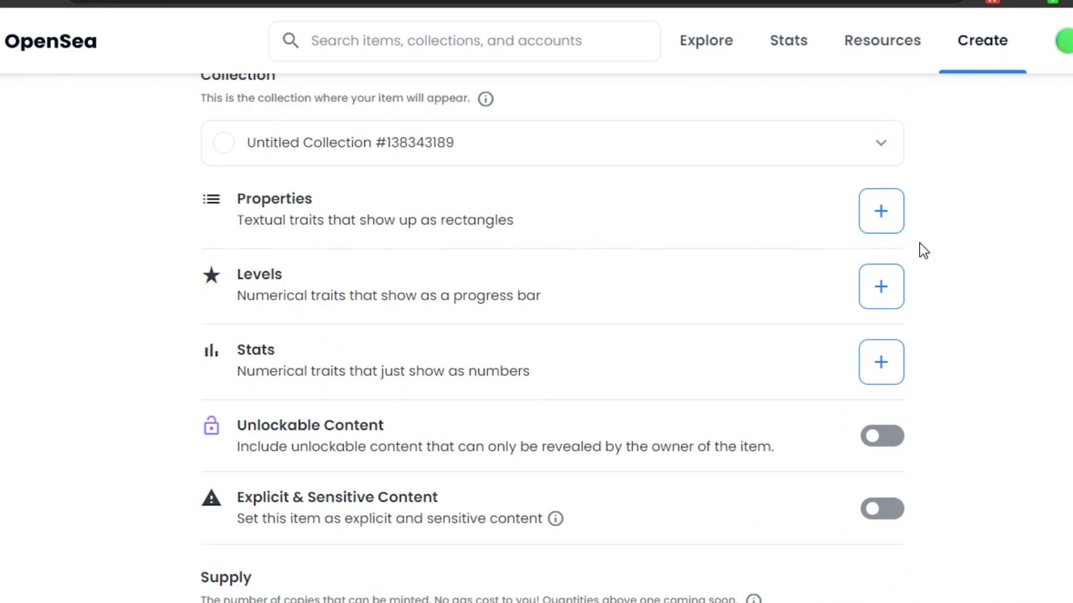
click(900, 223)
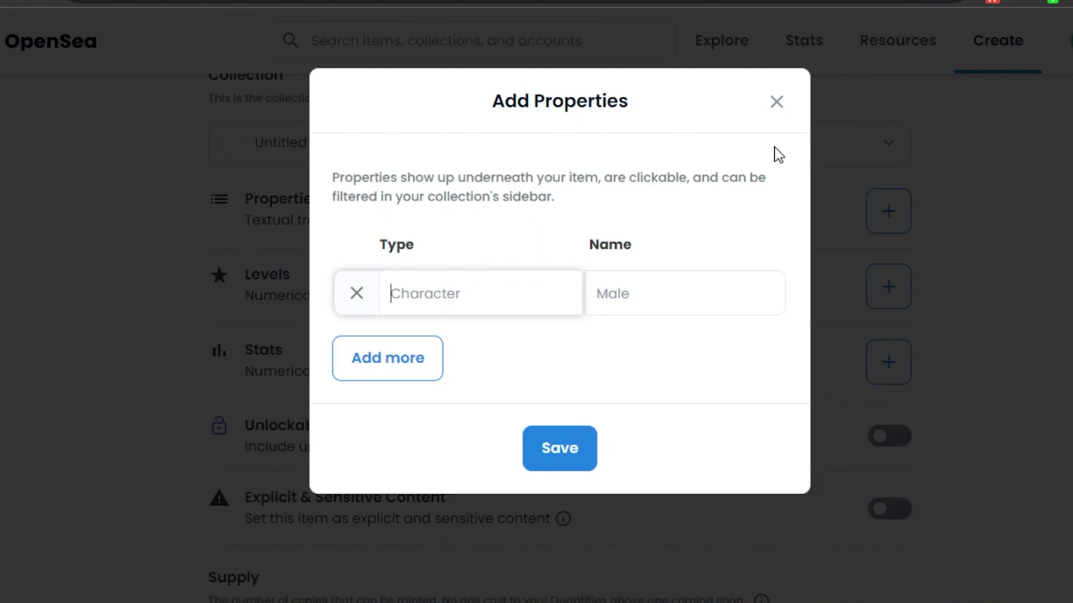
click(779, 106)
Add and save three properties for the item: color pink, food popcorn and food drink
scroll(803, 165, up, 15)
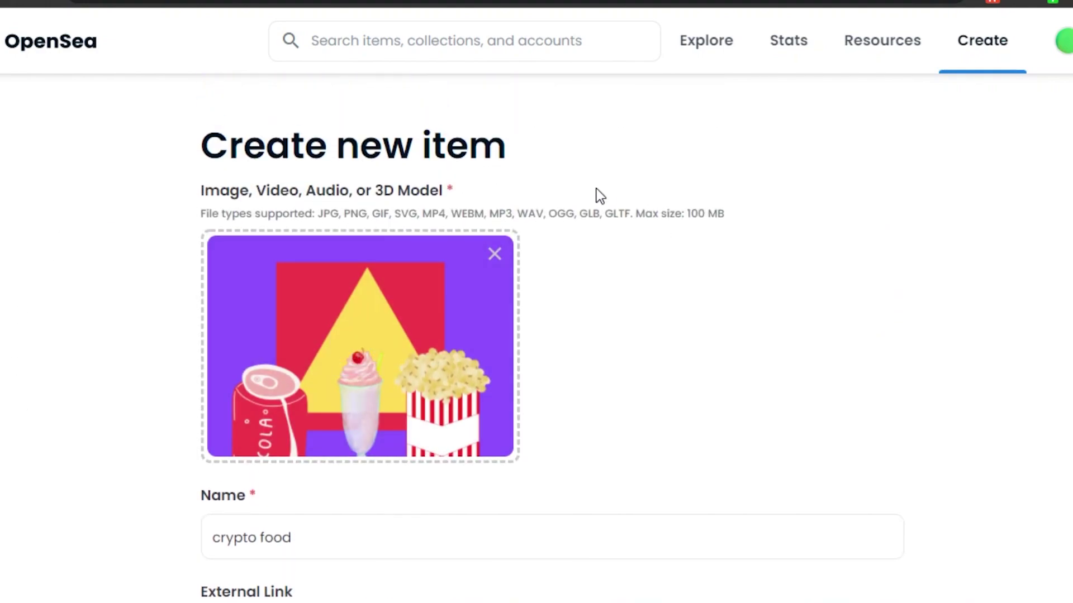
scroll(552, 344, down, 10)
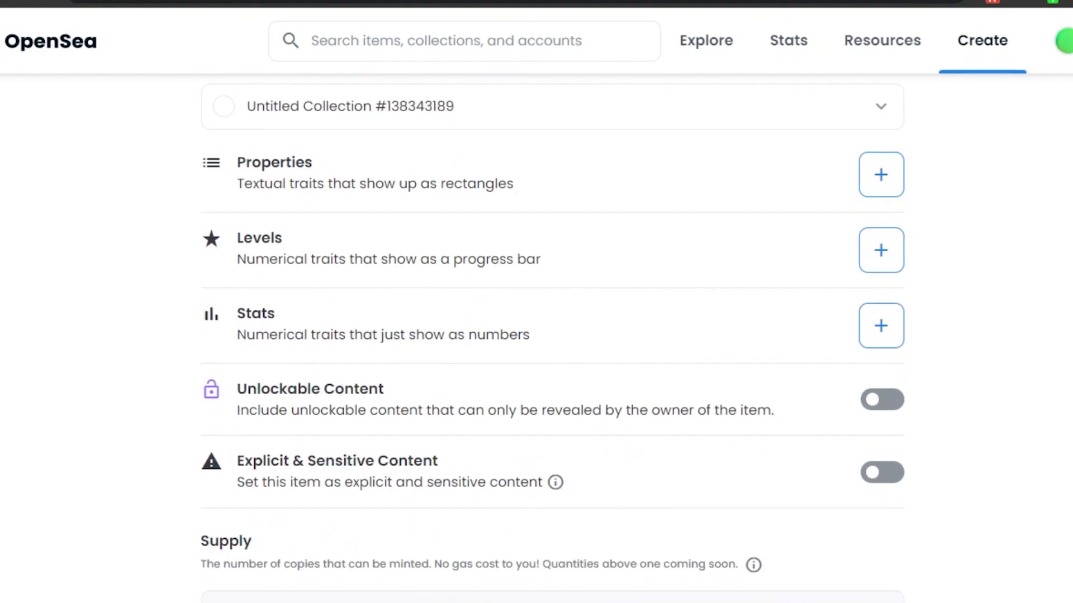
click(881, 221)
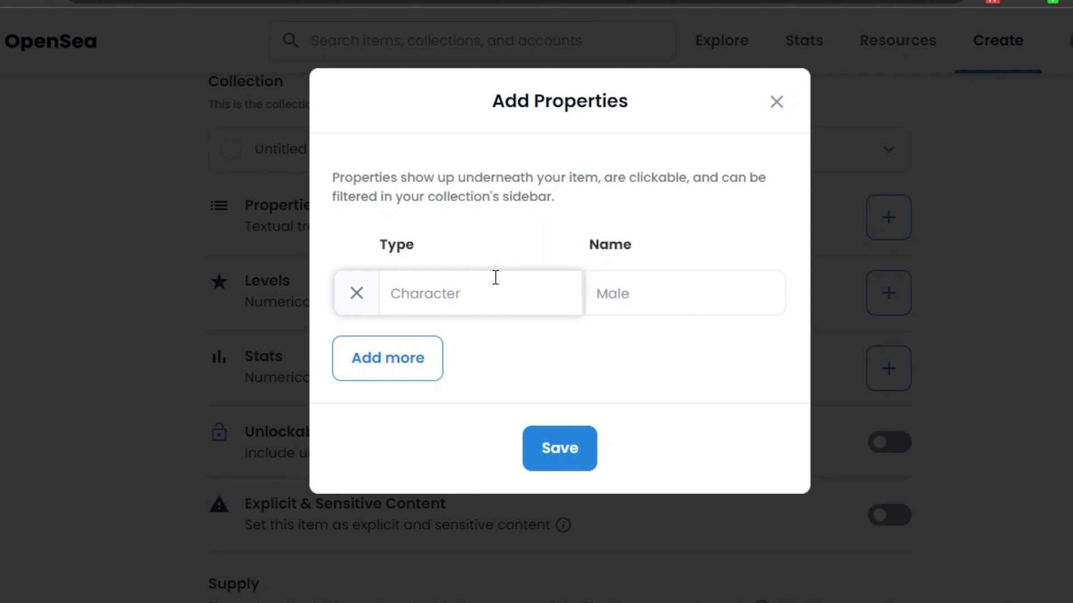
text(color)
click(627, 294)
text(pink)
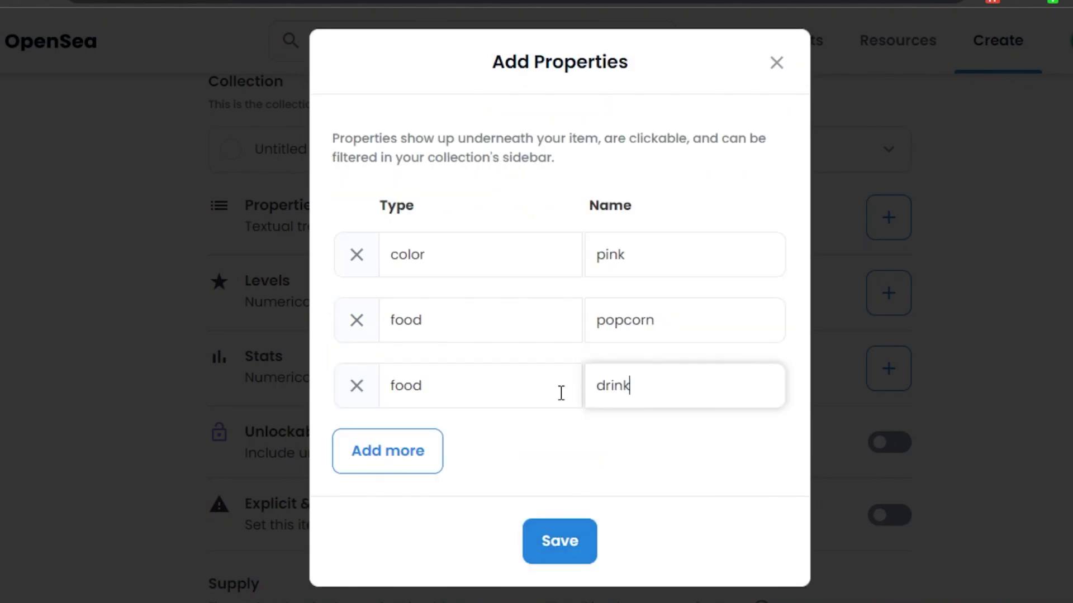
click(561, 542)
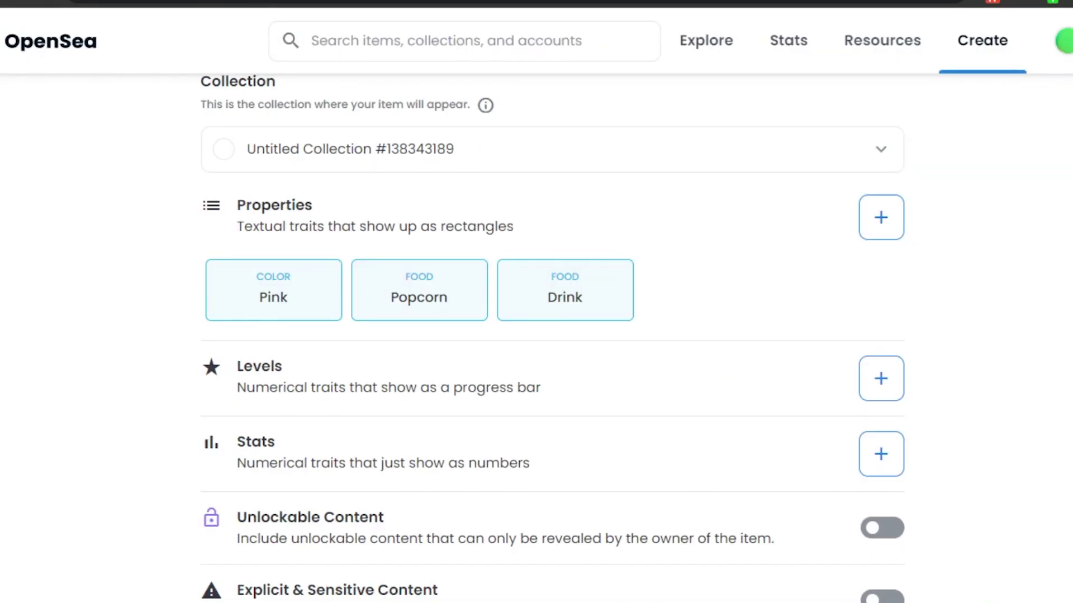
Add and save a level named "food" with a value of 4 of 4
scroll(319, 274, down, 4)
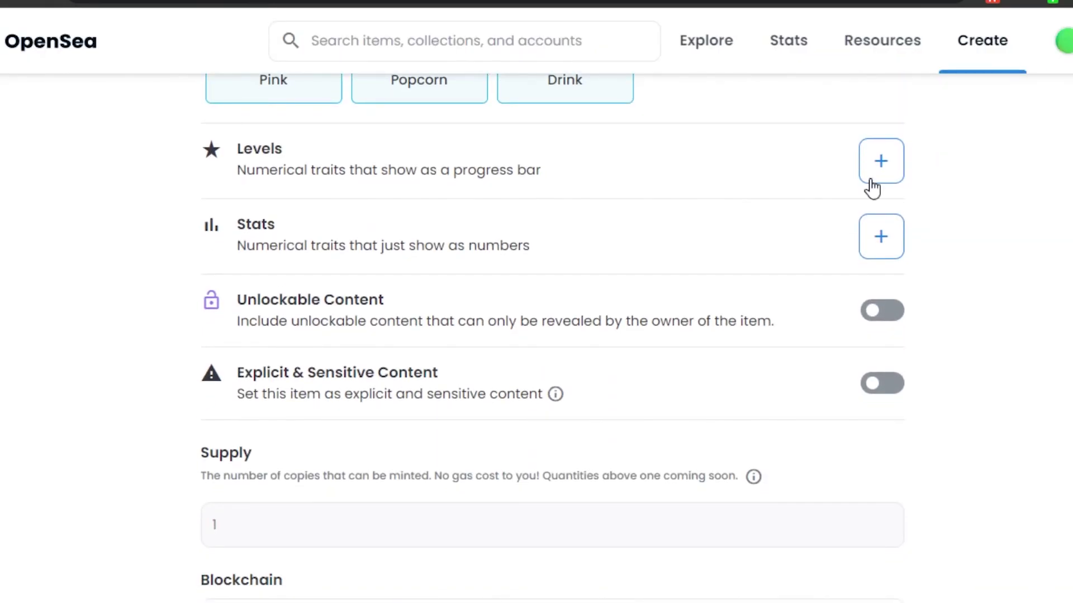
click(896, 178)
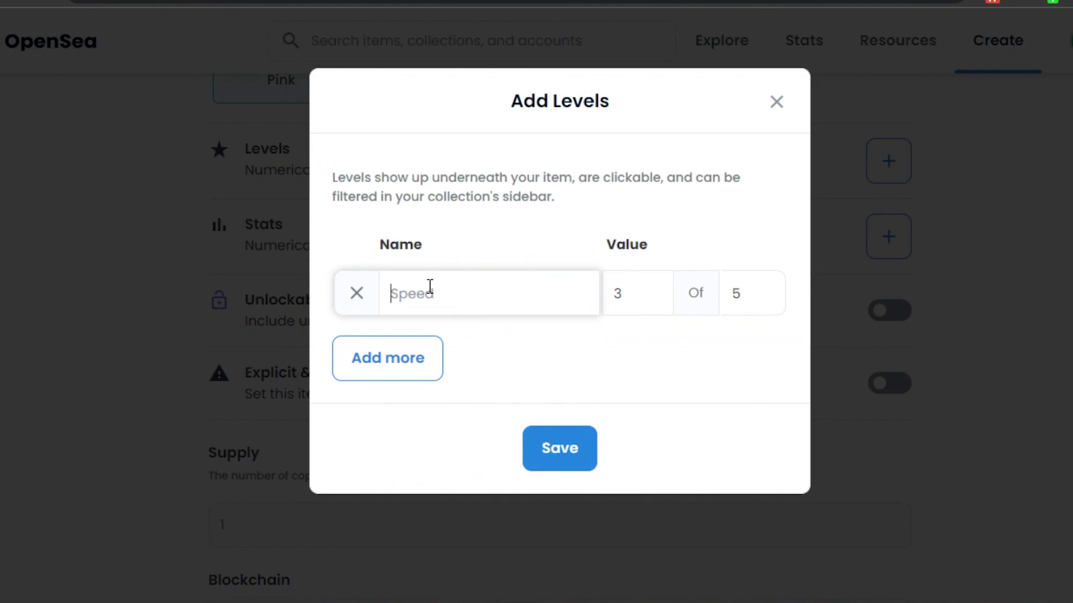
text(food)
click(766, 299)
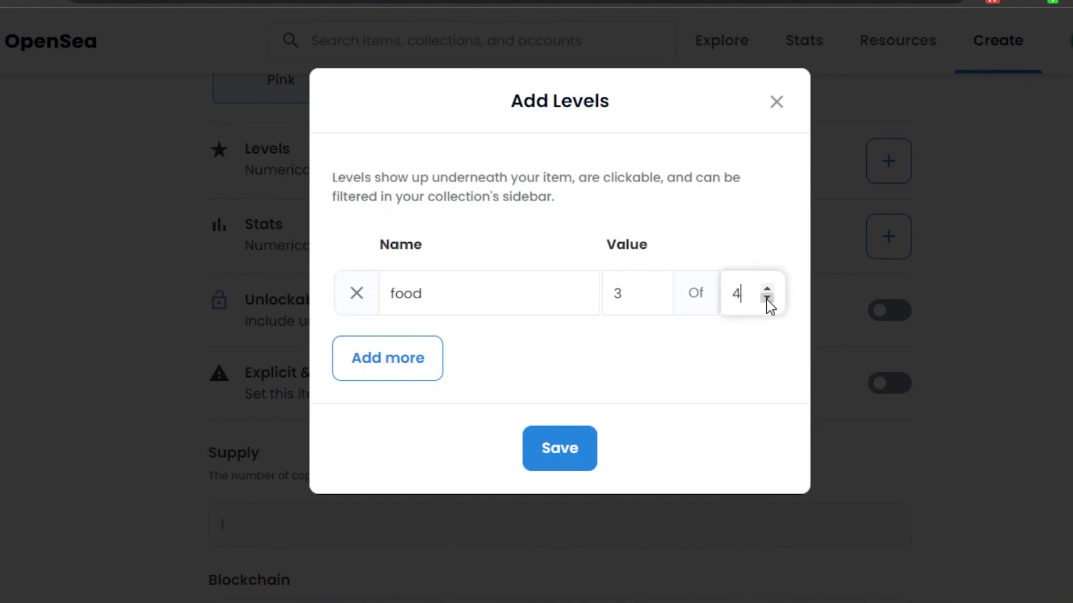
click(653, 288)
click(558, 463)
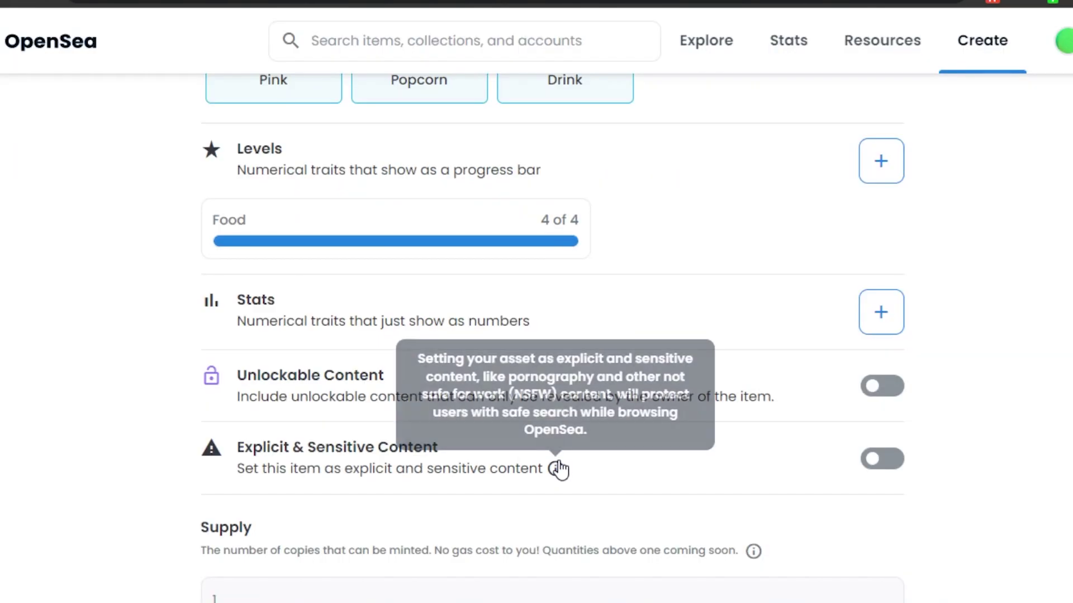
Review the added properties and level together with the stats, unlockable content and explicit content options
scroll(573, 308, down, 5)
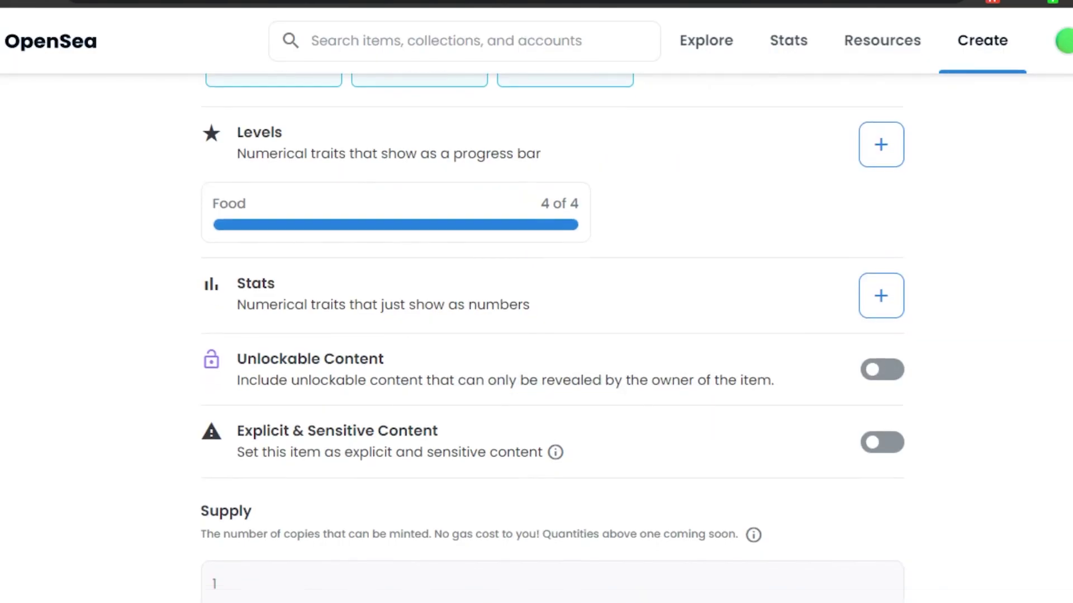
scroll(537, 335, up, 5)
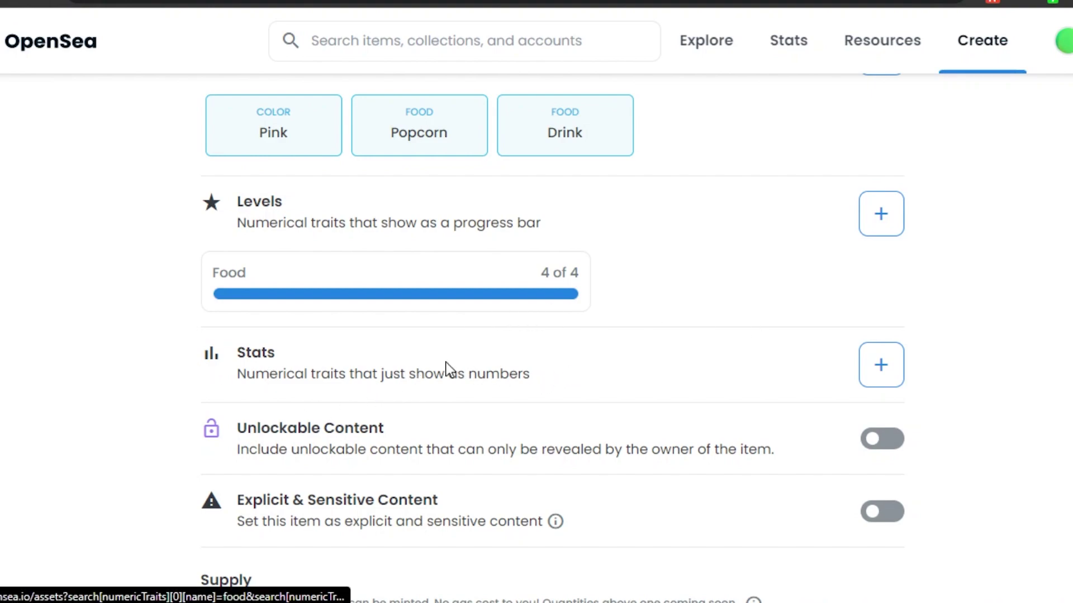
scroll(537, 336, down, 5)
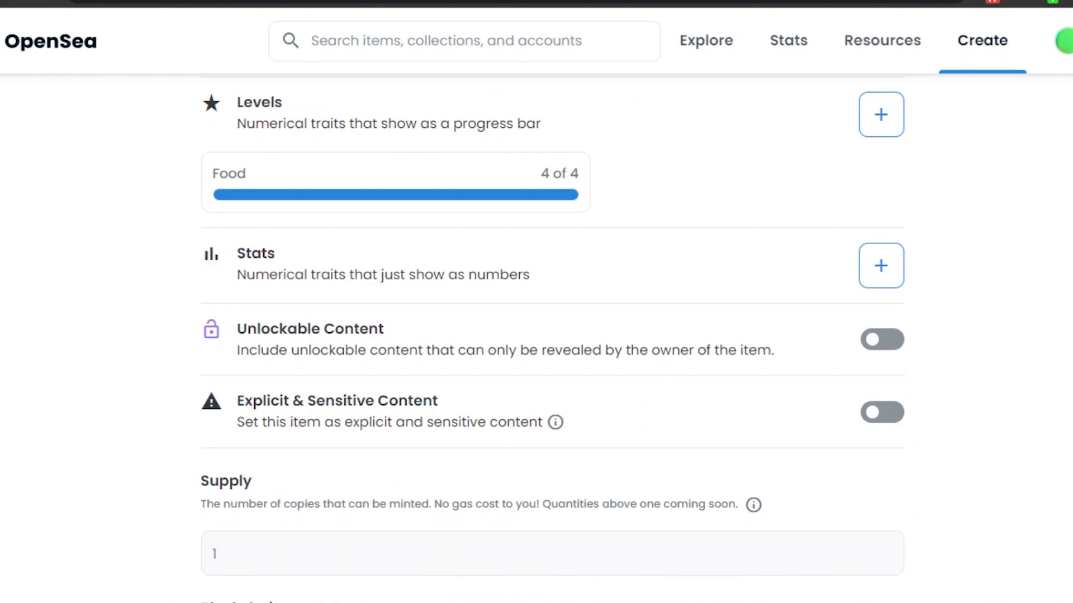
scroll(537, 336, up, 2)
scroll(536, 335, down, 2)
scroll(537, 336, up, 2)
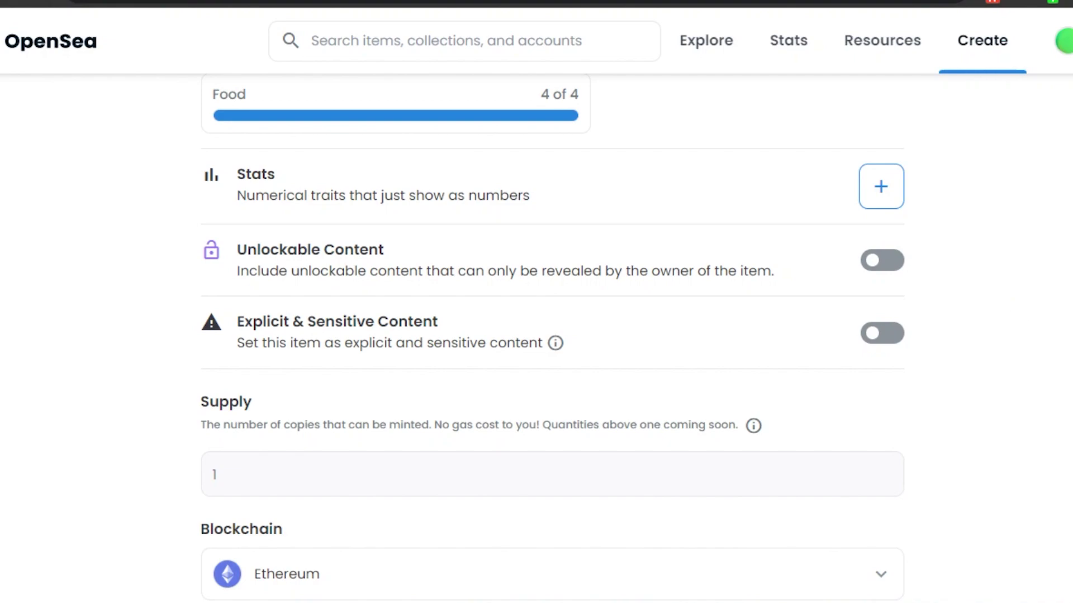
scroll(552, 340, down, 7)
scroll(552, 340, up, 6)
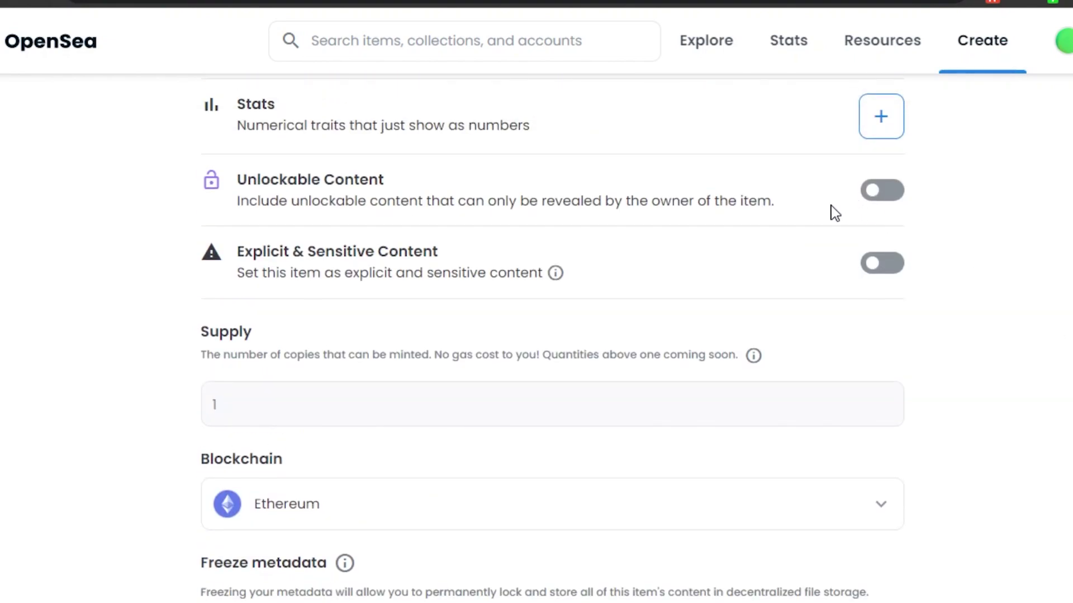
Check the whole item form again, from the image and name down to supply, blockchain and freeze metadata
scroll(1036, 352, down, 3)
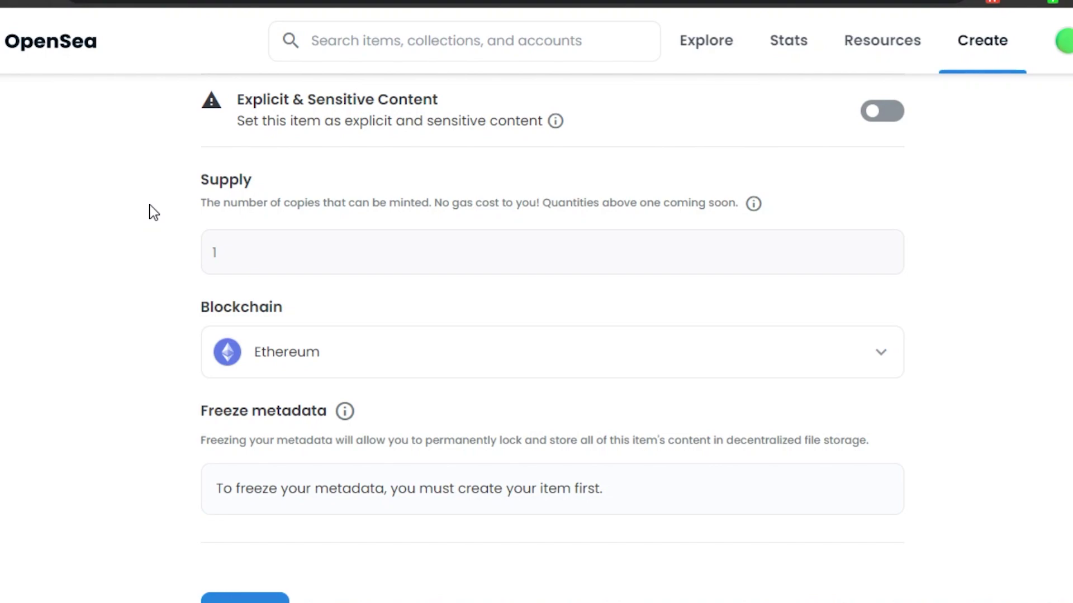
scroll(625, 297, down, 2)
scroll(626, 297, up, 10)
scroll(222, 362, up, 5)
scroll(222, 362, down, 15)
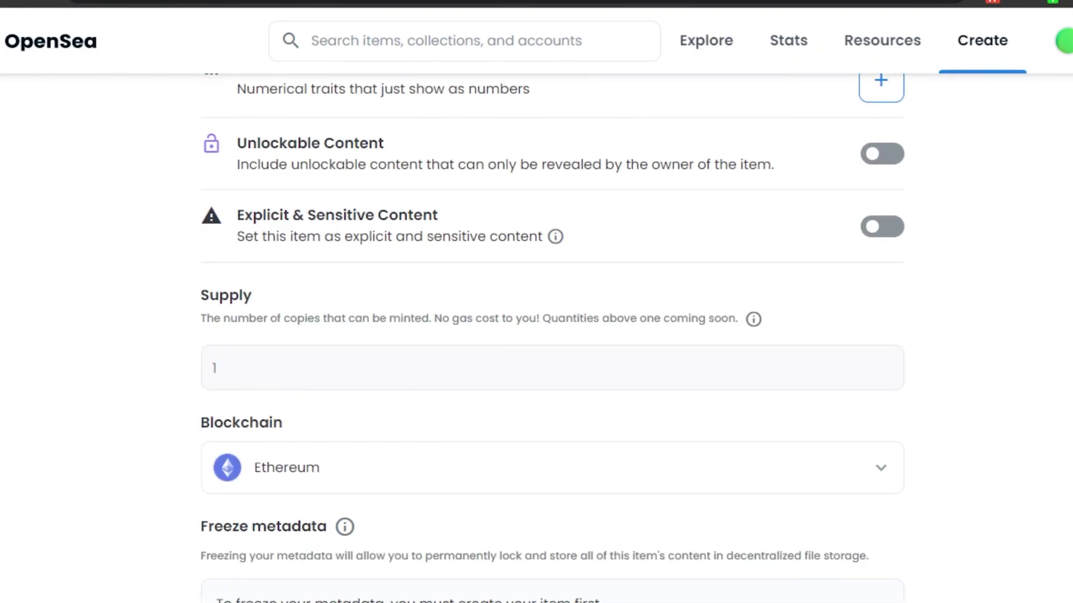
scroll(552, 337, up, 15)
scroll(552, 337, down, 10)
scroll(552, 337, up, 5)
scroll(552, 338, up, 5)
scroll(552, 338, down, 15)
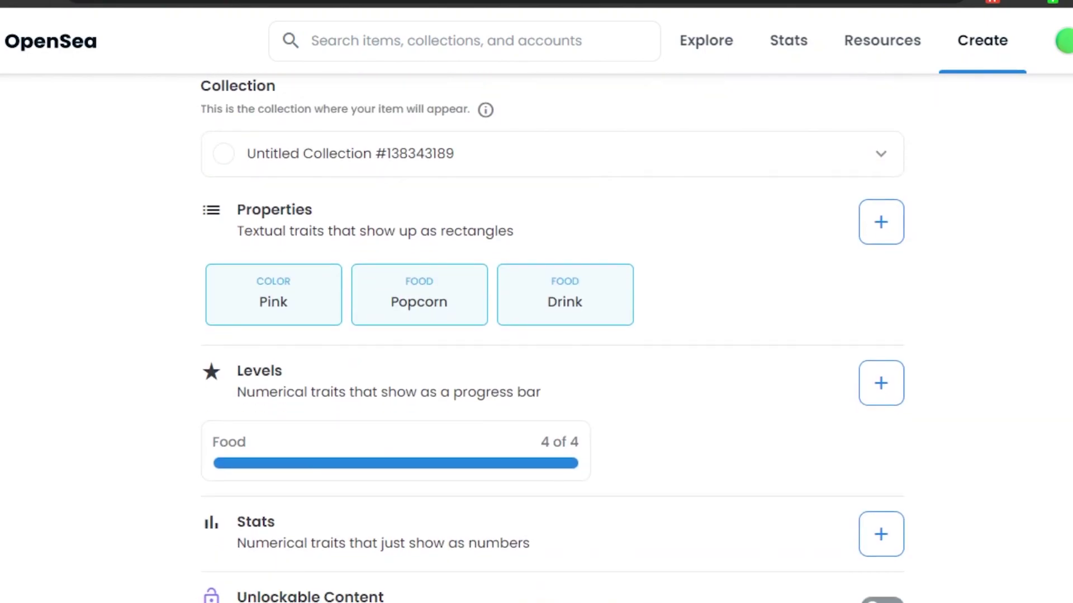
scroll(552, 337, down, 2)
scroll(552, 338, up, 15)
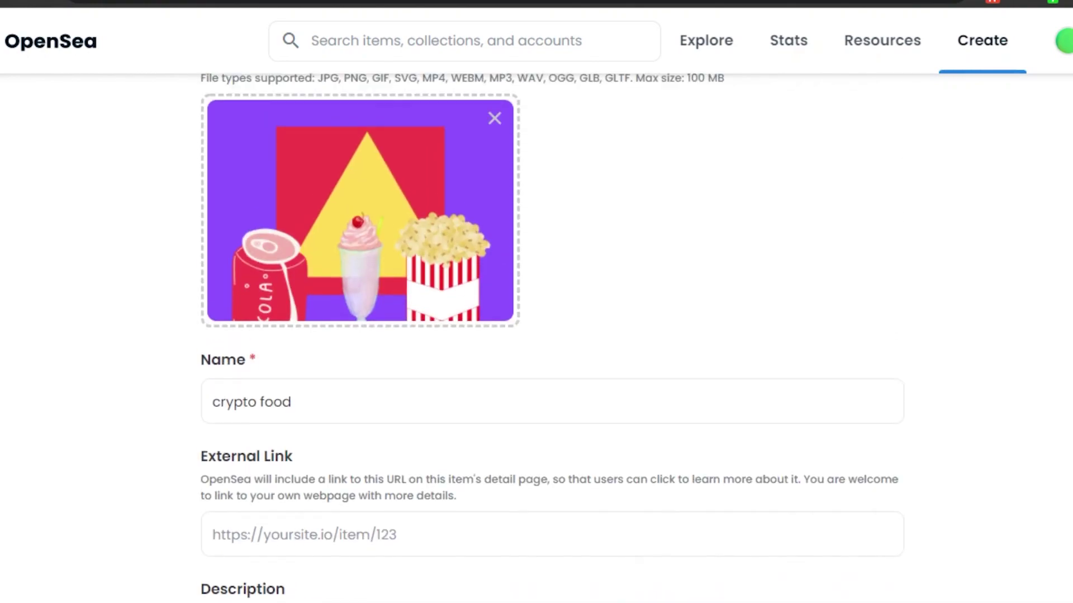
scroll(552, 338, down, 15)
scroll(552, 337, down, 3)
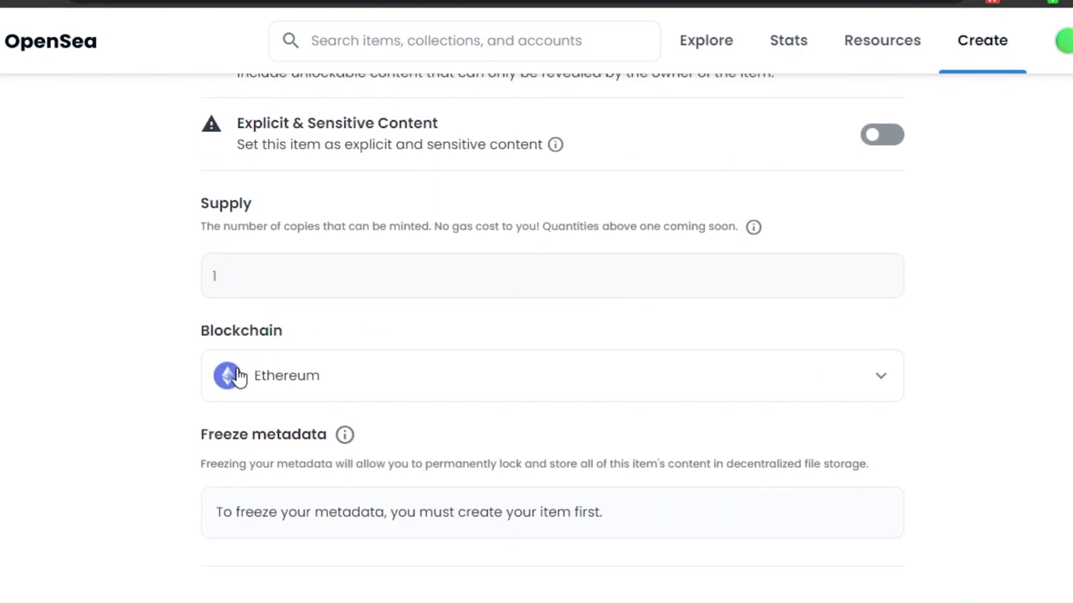
Set the item's blockchain to Polygon, create the item and dismiss the creation confirmation
click(891, 380)
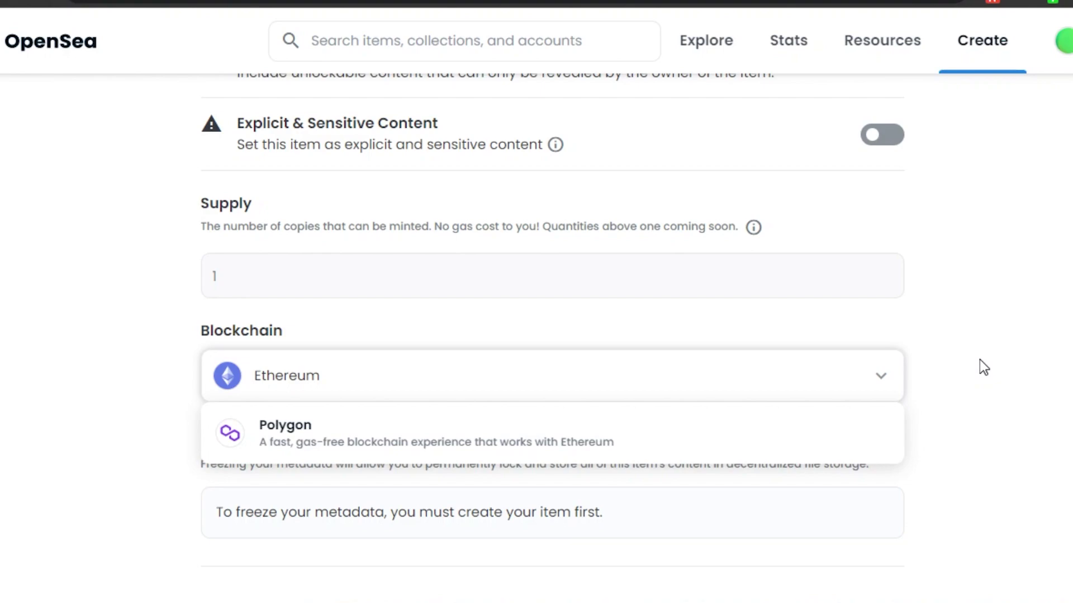
click(662, 442)
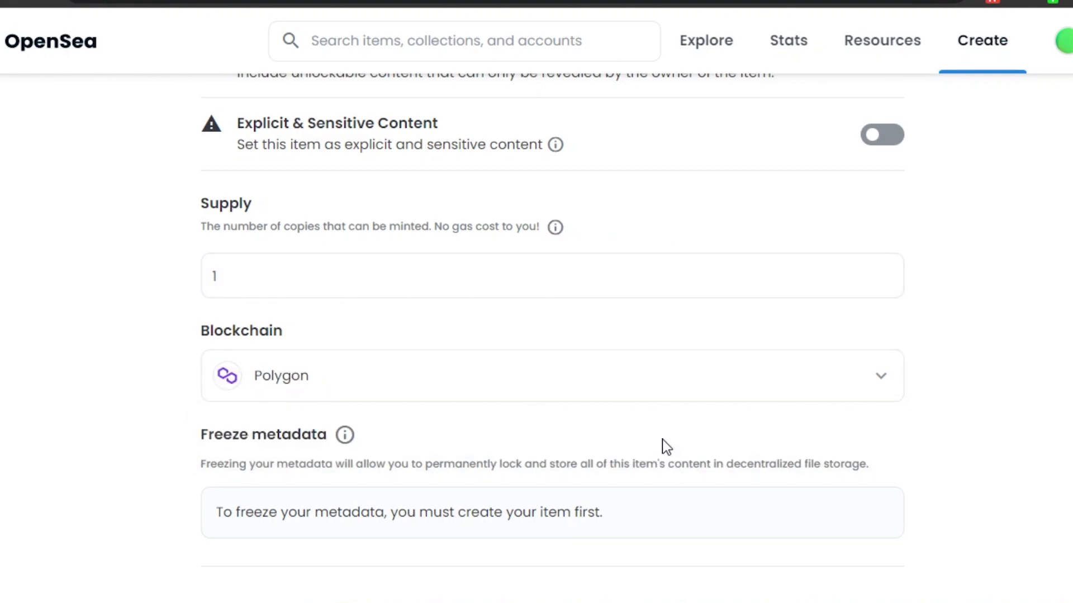
scroll(634, 395, down, 2)
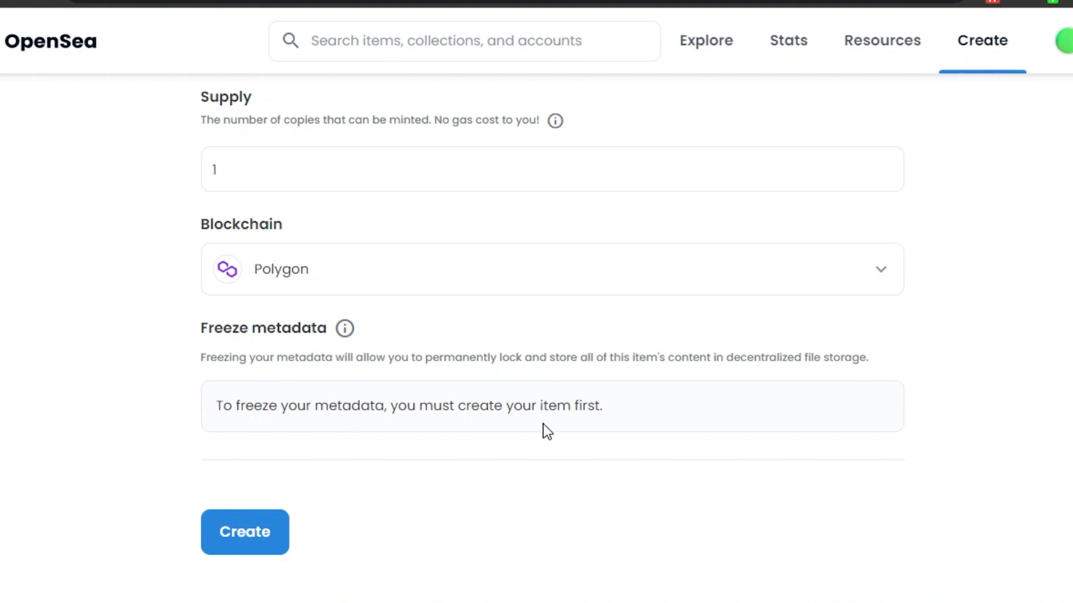
click(269, 535)
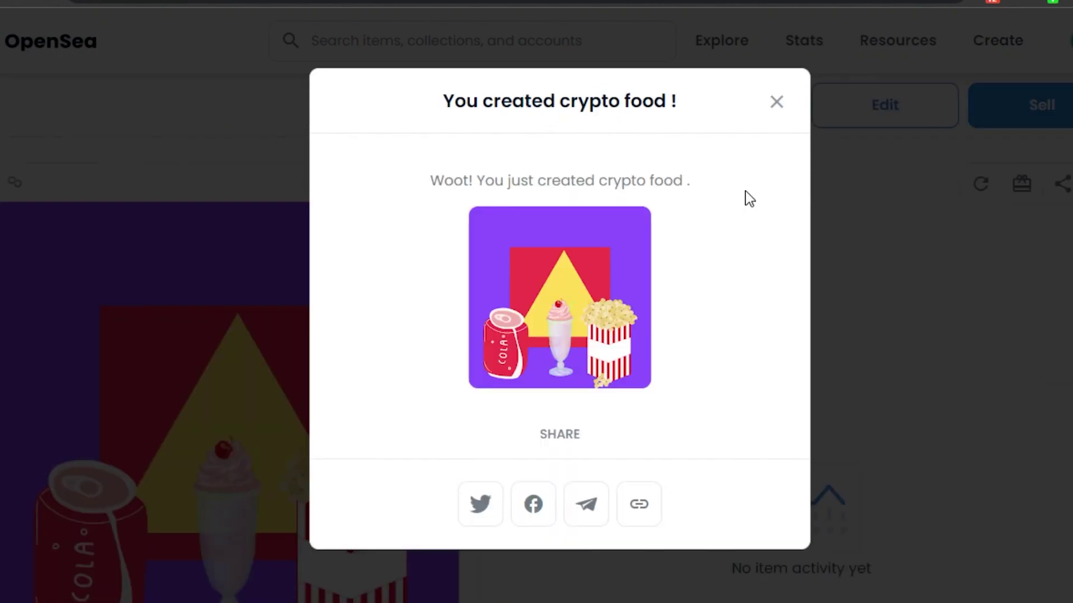
click(778, 106)
Review the new crypto food item's page, including its image, description, properties, levels, price history, offers and item activity
scroll(984, 280, down, 5)
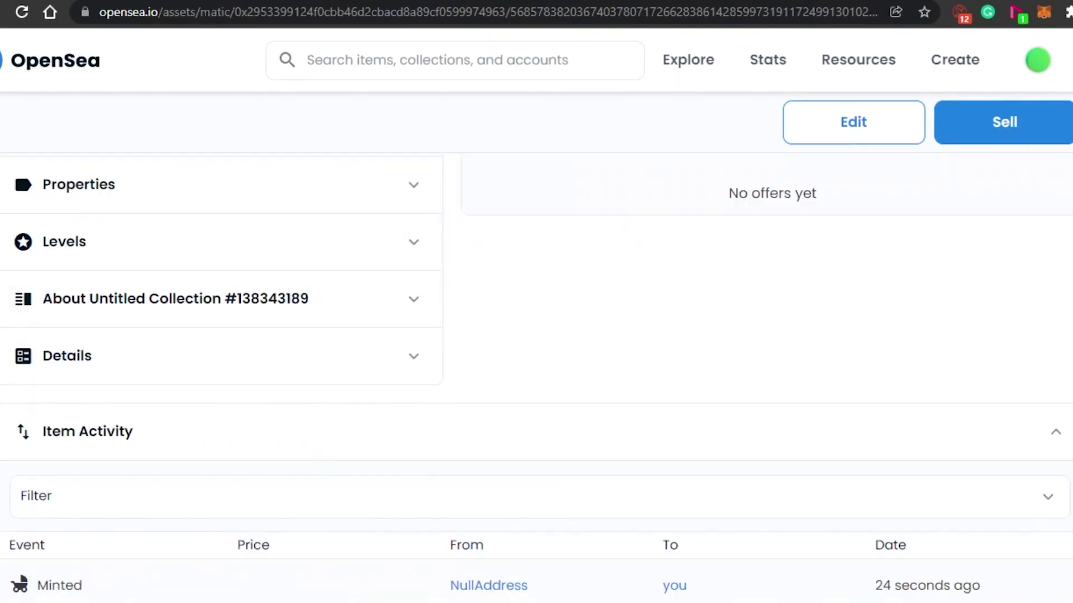
scroll(536, 378, down, 10)
scroll(536, 378, up, 20)
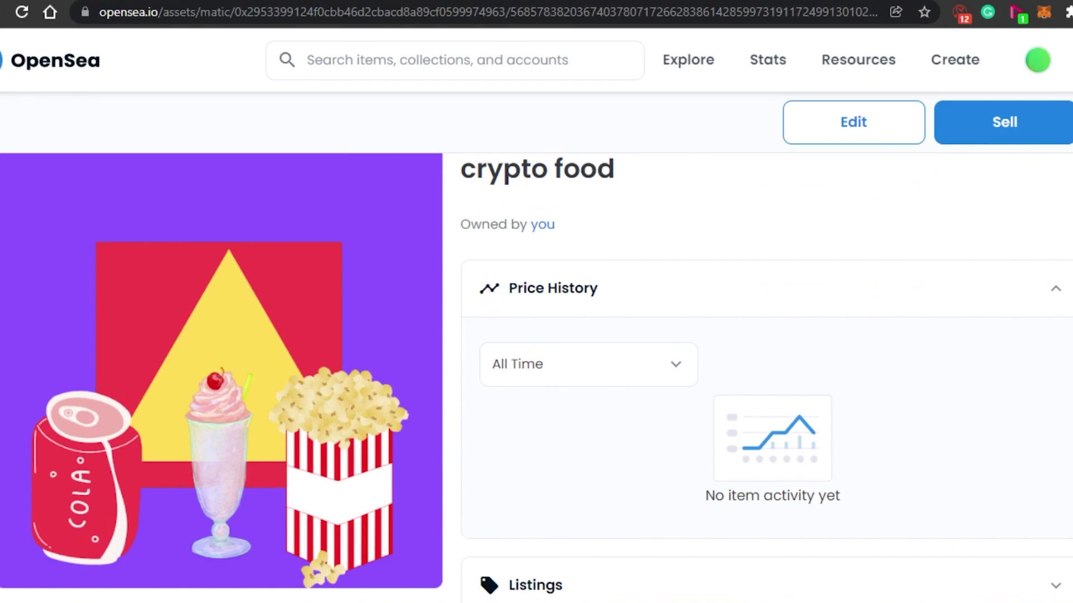
scroll(388, 232, up, 1)
scroll(388, 232, down, 2)
scroll(389, 232, up, 2)
scroll(388, 232, down, 1)
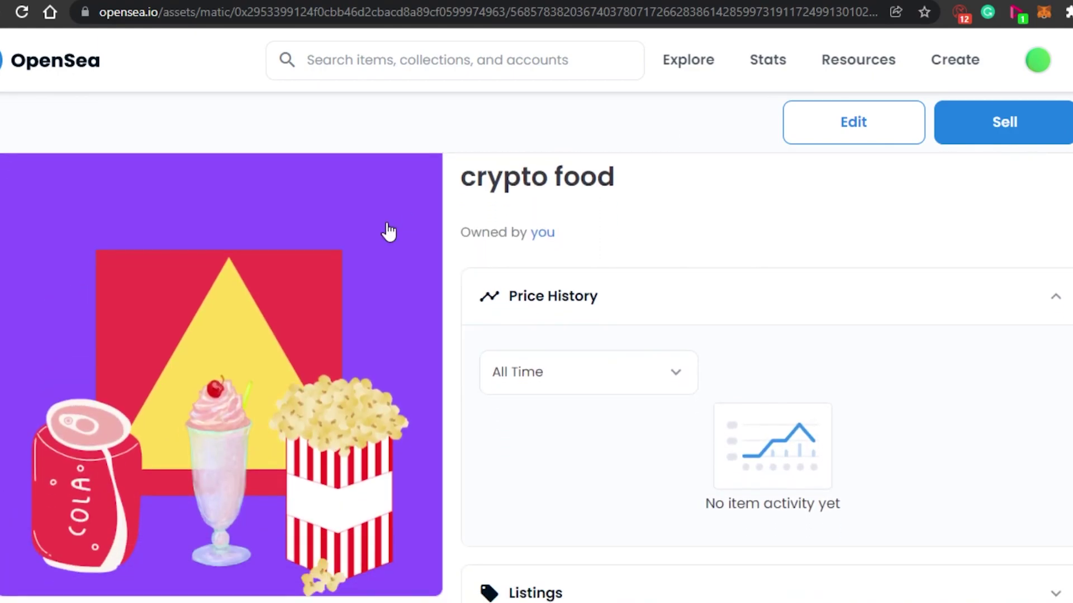
scroll(537, 378, down, 3)
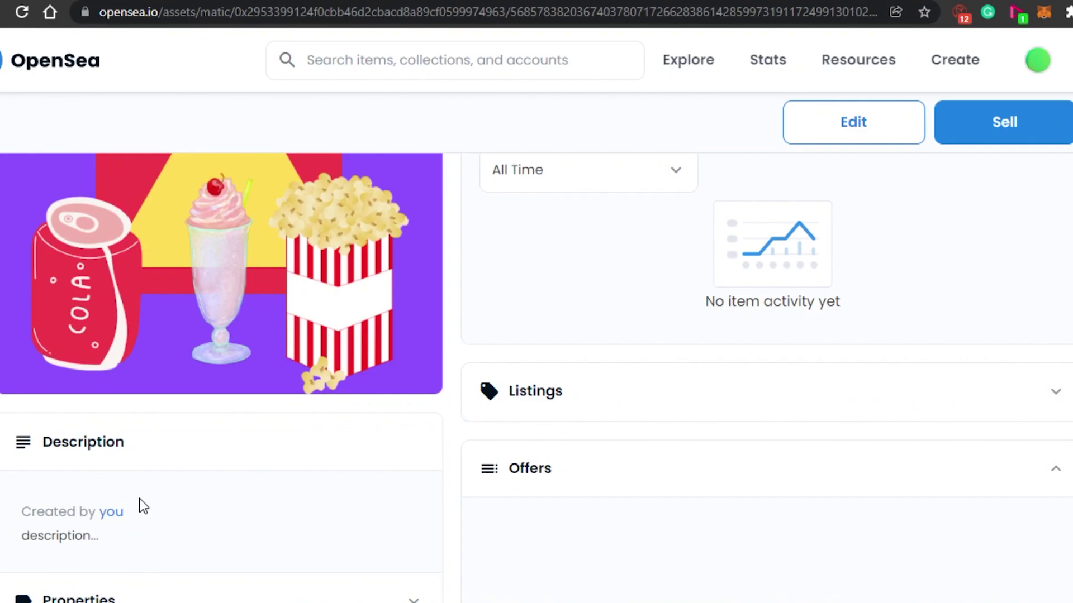
scroll(536, 378, down, 4)
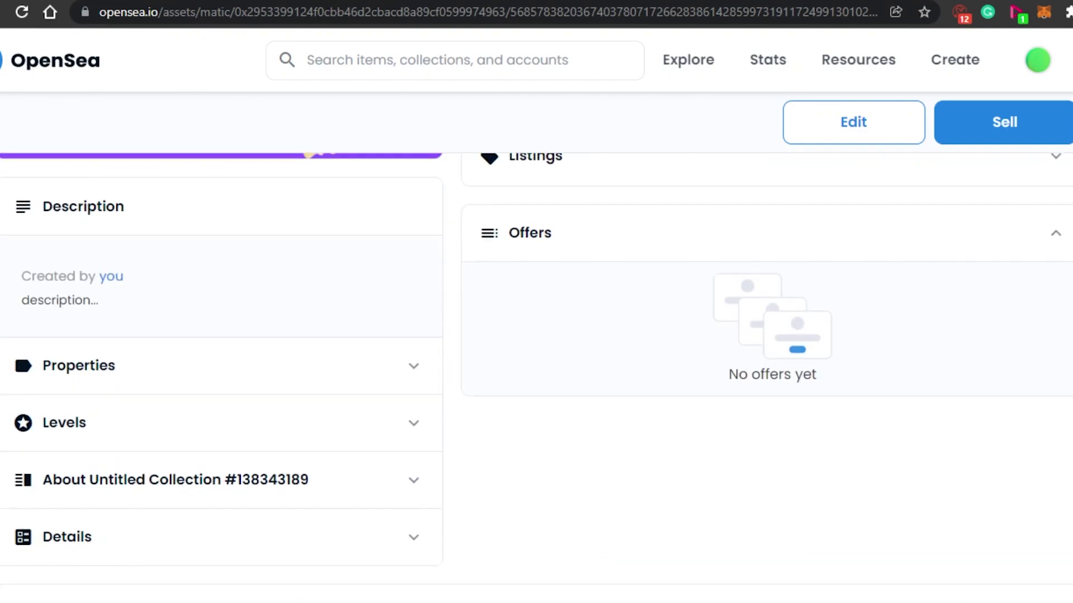
scroll(1065, 79, up, 4)
Mark the crypto food item as a favorite and remove the favorite again
mouse_move(891, 72)
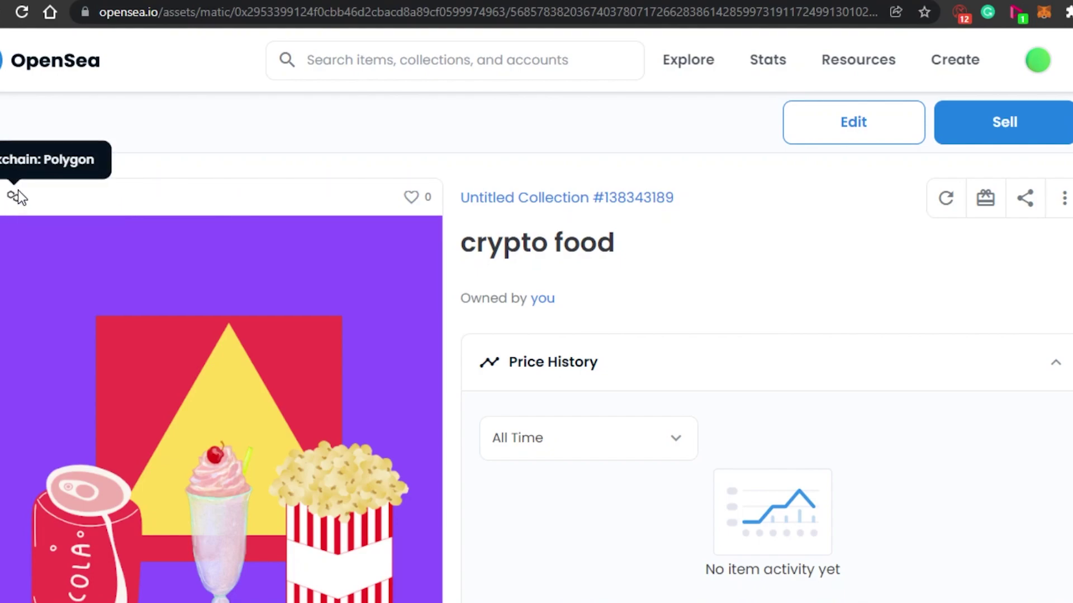
click(412, 200)
click(415, 199)
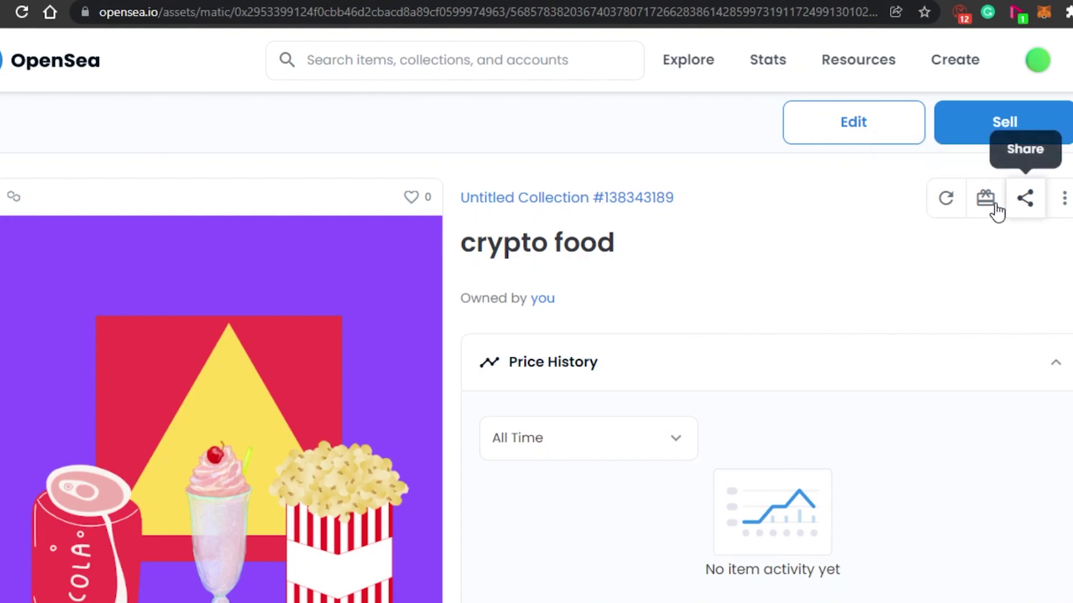
scroll(537, 369, down, 10)
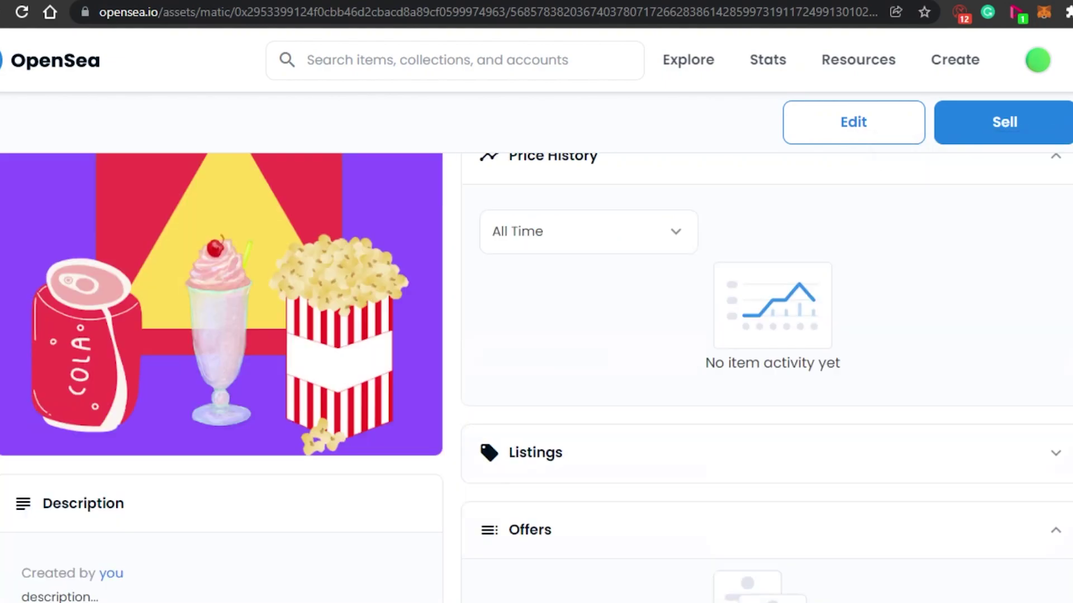
scroll(536, 369, up, 7)
scroll(536, 369, up, 3)
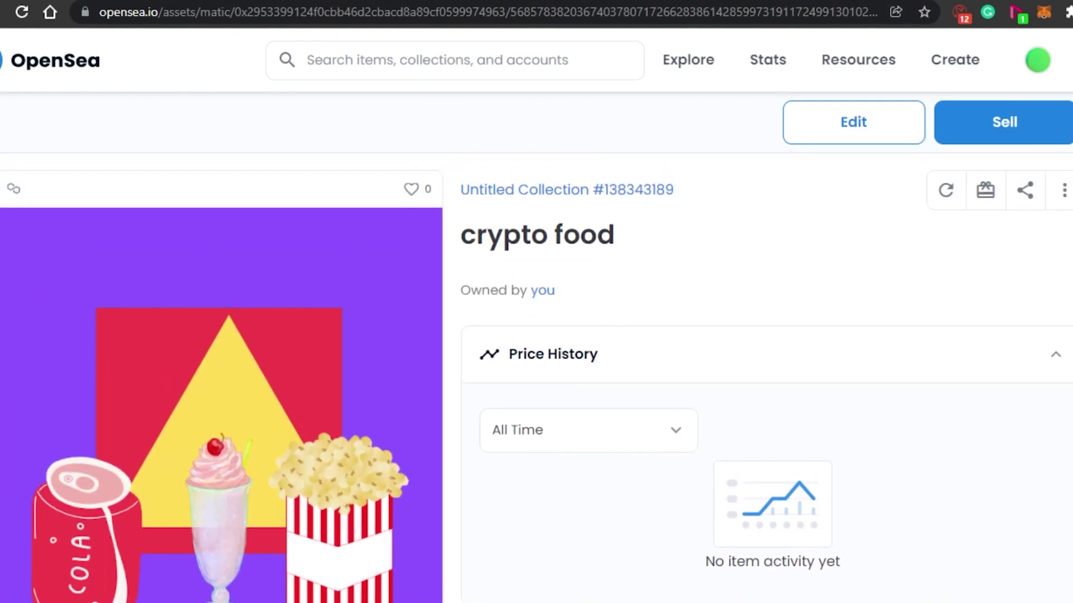
scroll(536, 369, down, 10)
scroll(536, 369, up, 10)
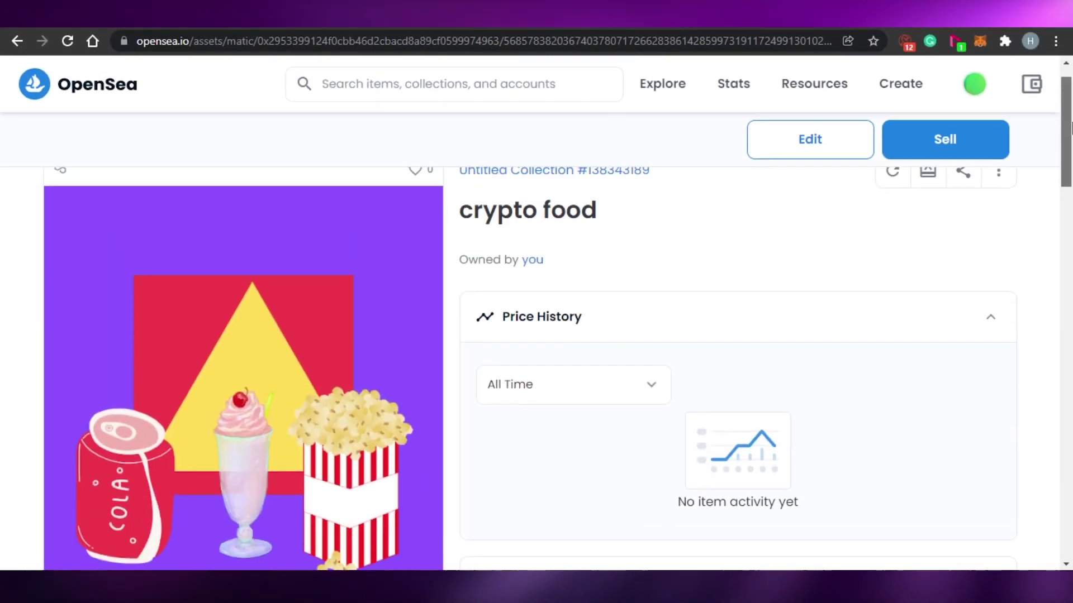
drag(1070, 127, 1070, 131)
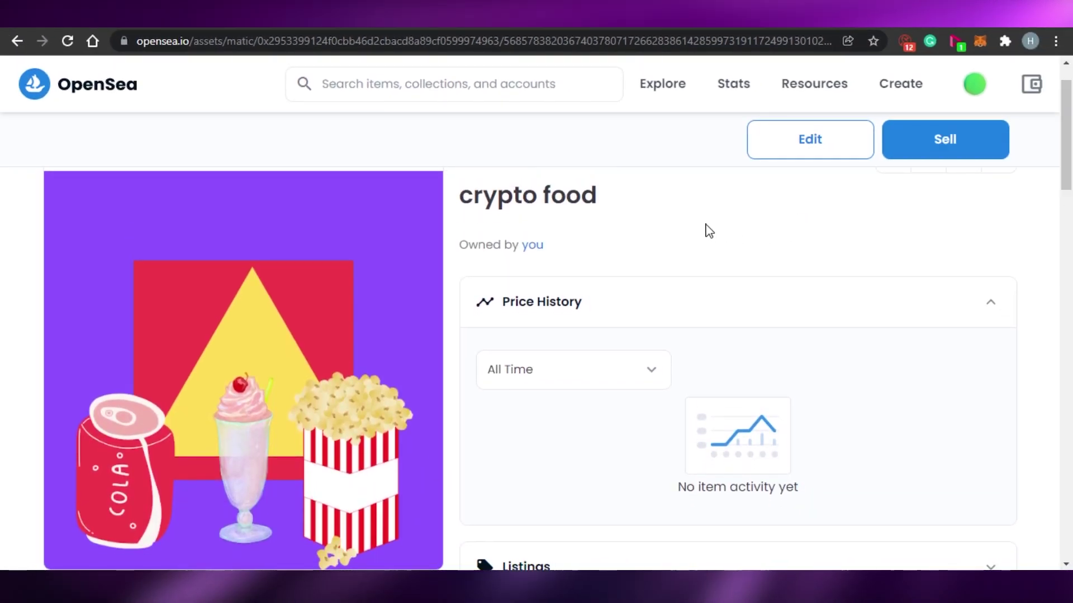